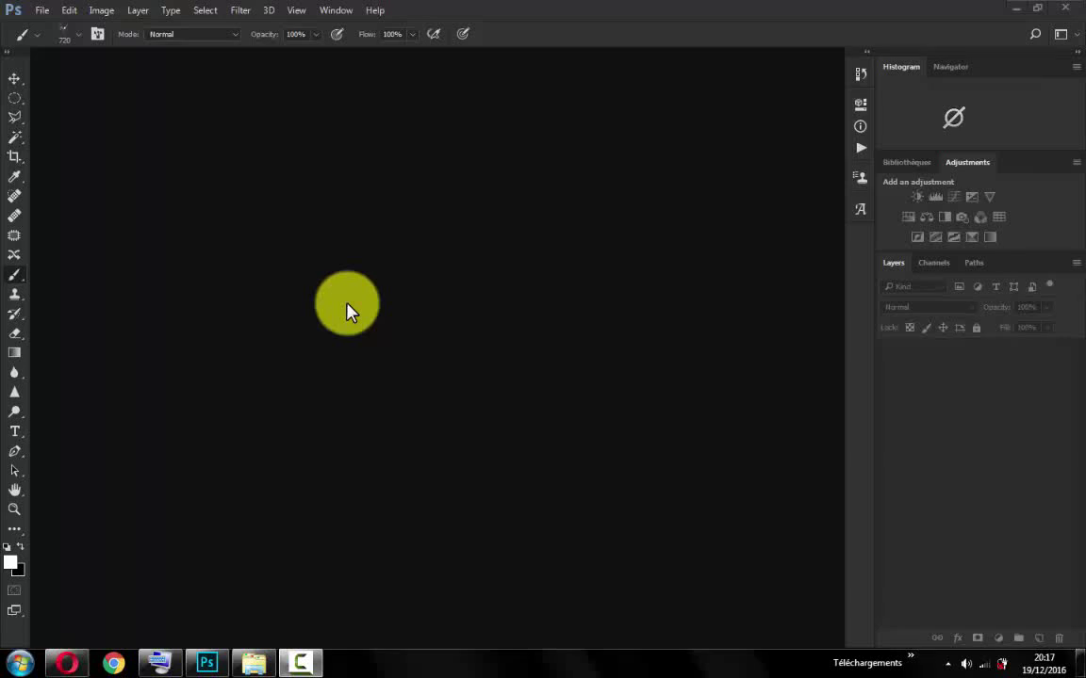
Open lionel-messi.jpg and discard its embedded colour profile
double_click(347, 311)
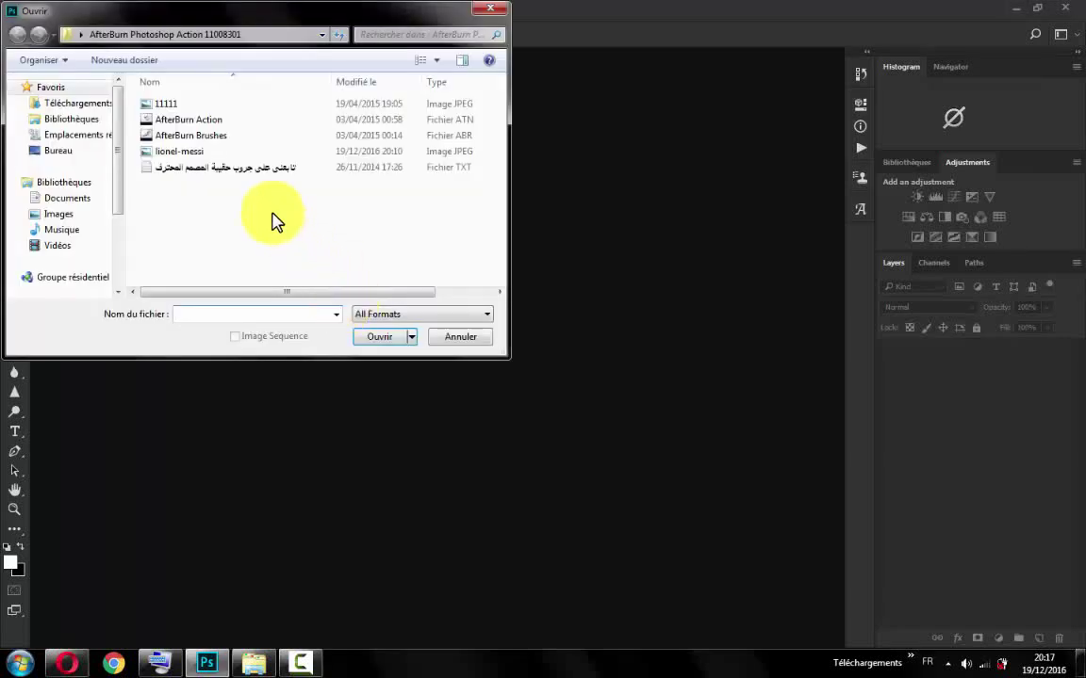
double_click(186, 158)
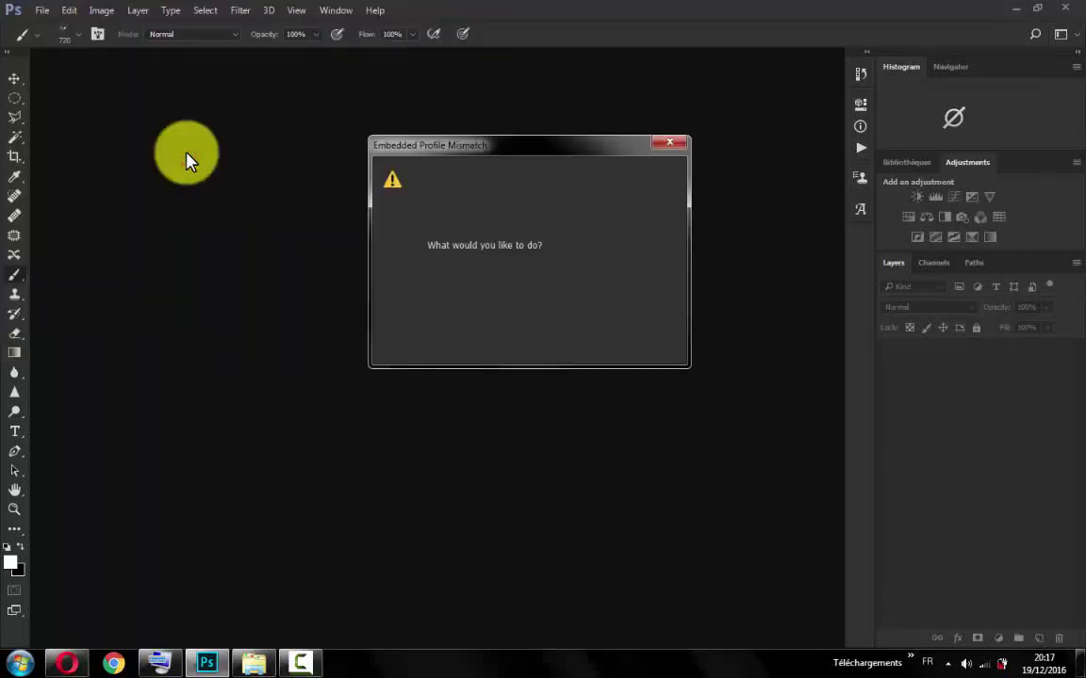
left_click(492, 301)
left_click(601, 345)
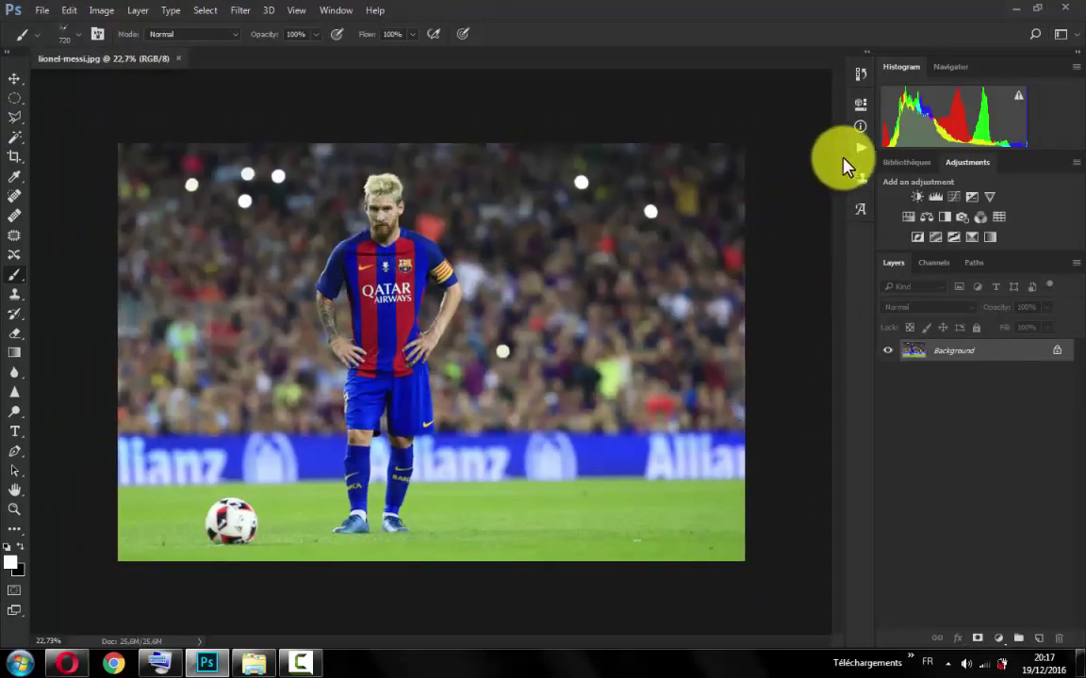
Load the AfterBurn Action.atn set into the Actions panel via Load Actions
left_click(860, 148)
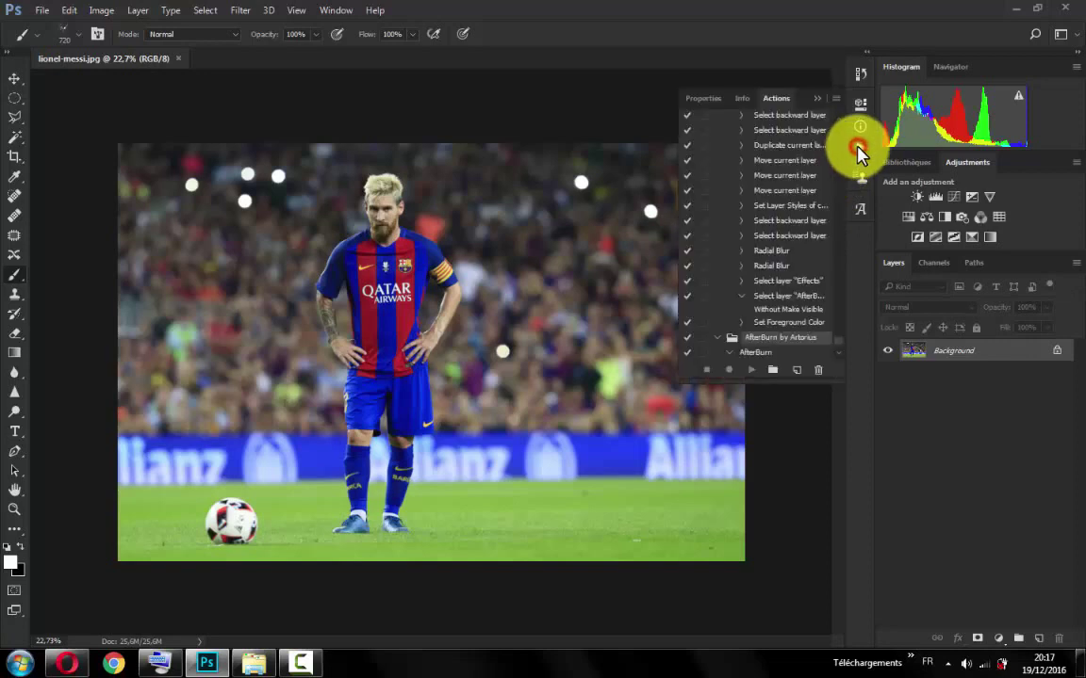
left_click(835, 100)
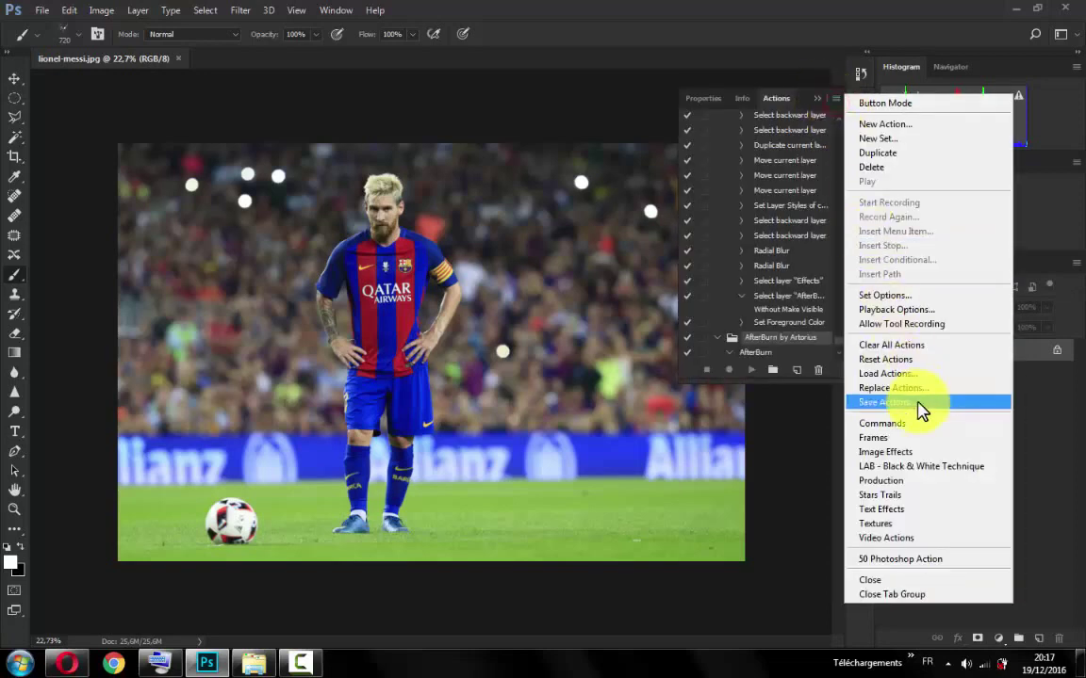
left_click(874, 381)
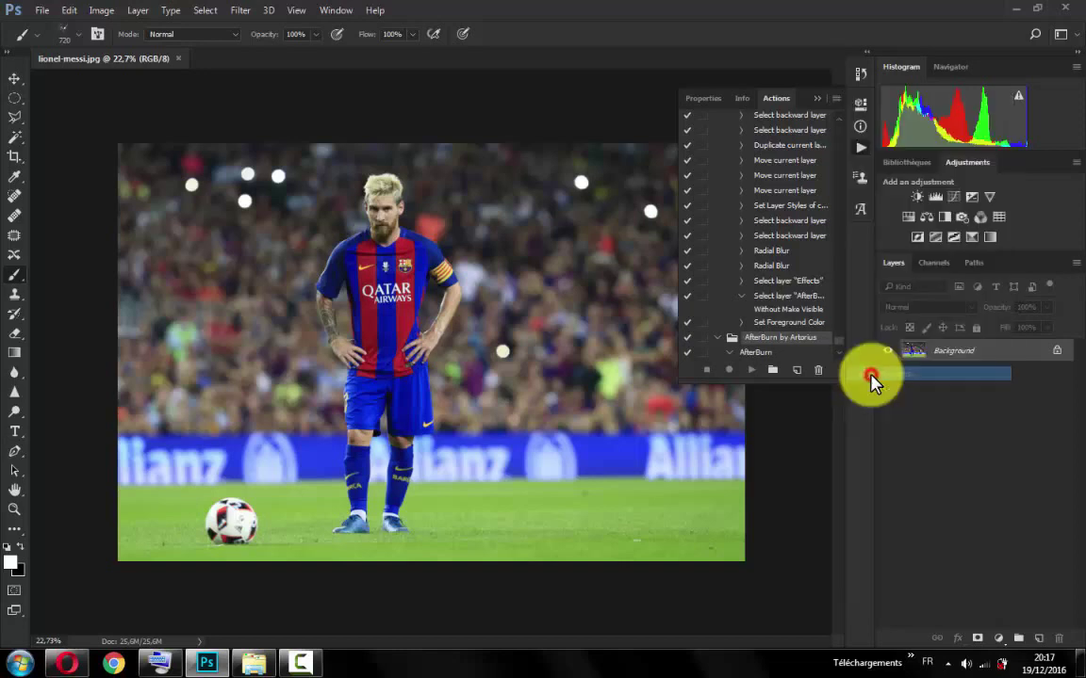
left_click(177, 106)
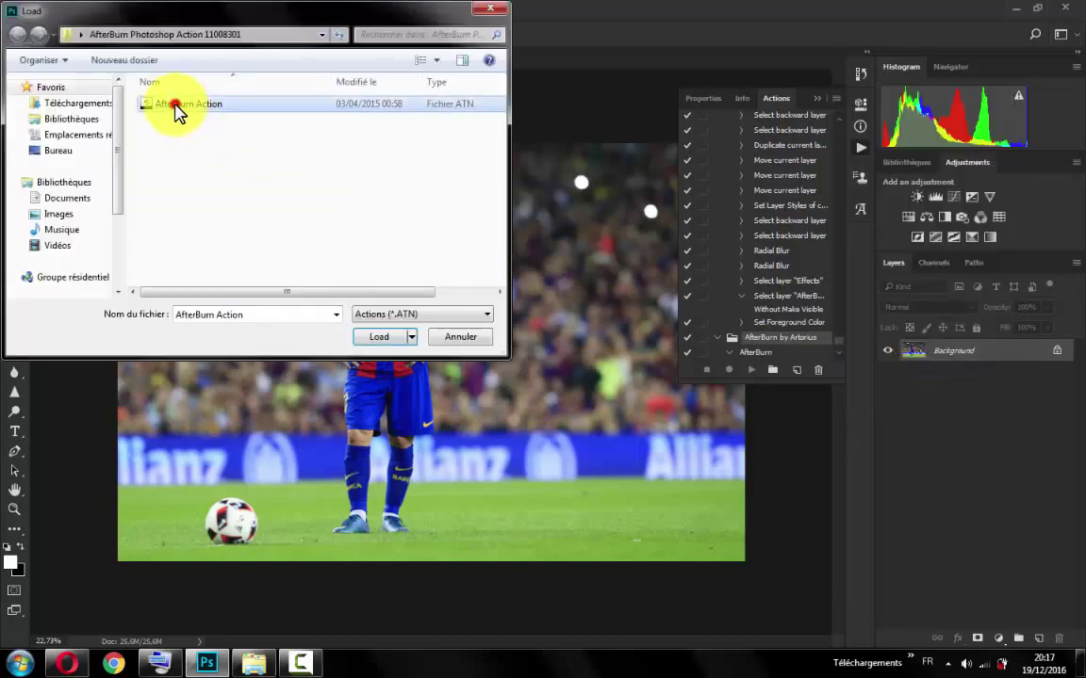
double_click(184, 106)
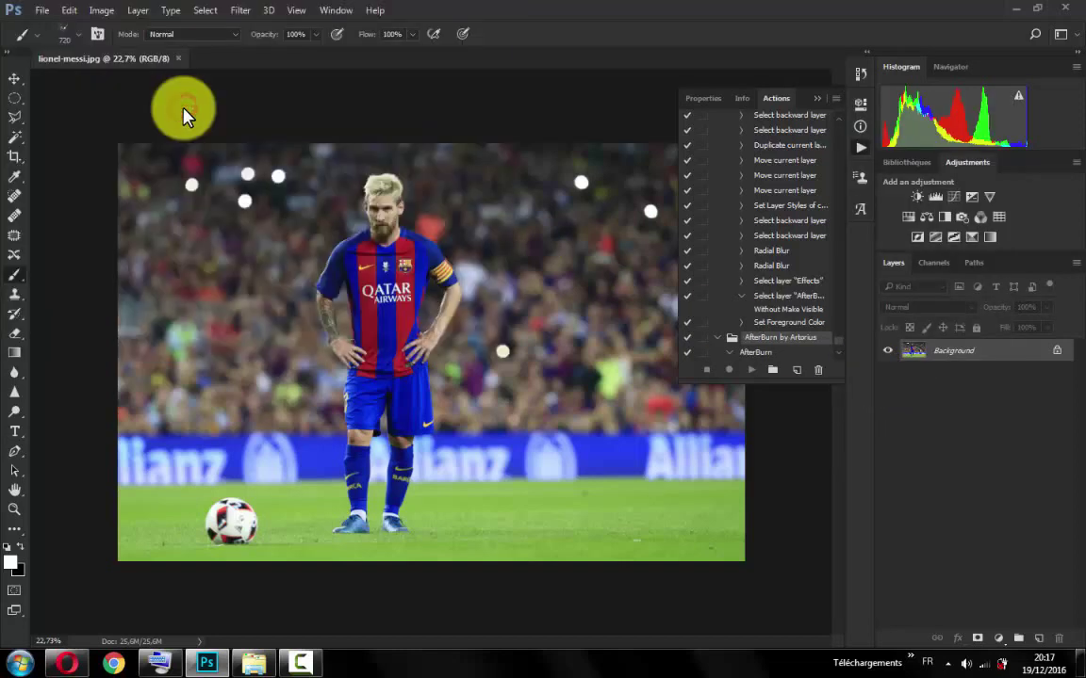
Load AfterBurn Brushes.abr into the brush presets from the preset picker's gear menu
left_click(822, 104)
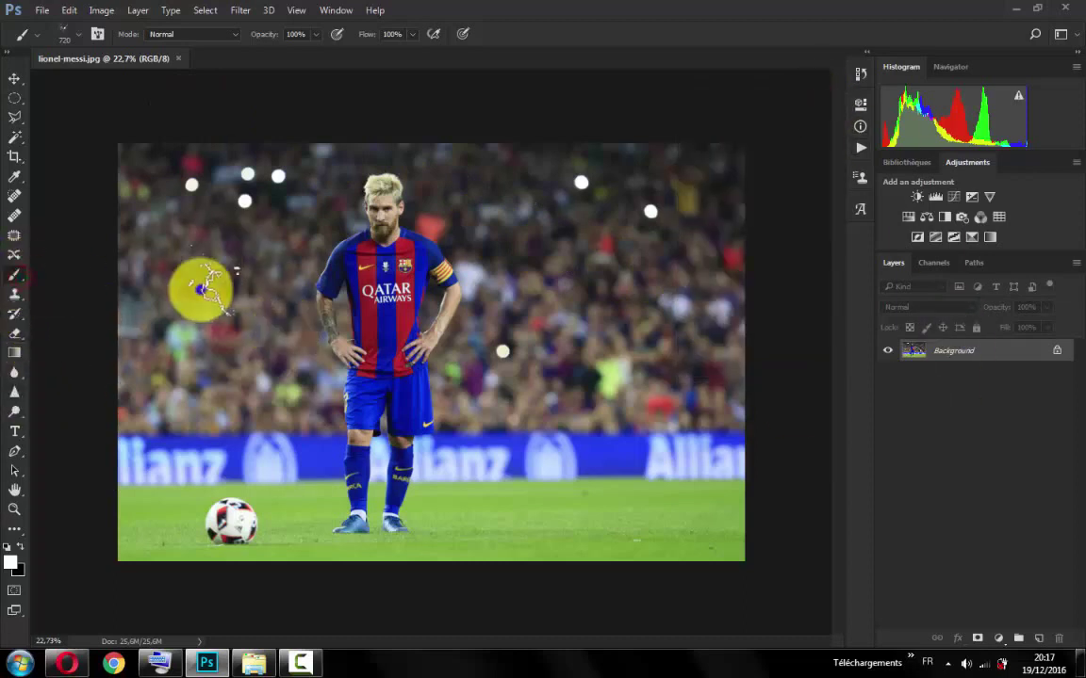
right_click(202, 289)
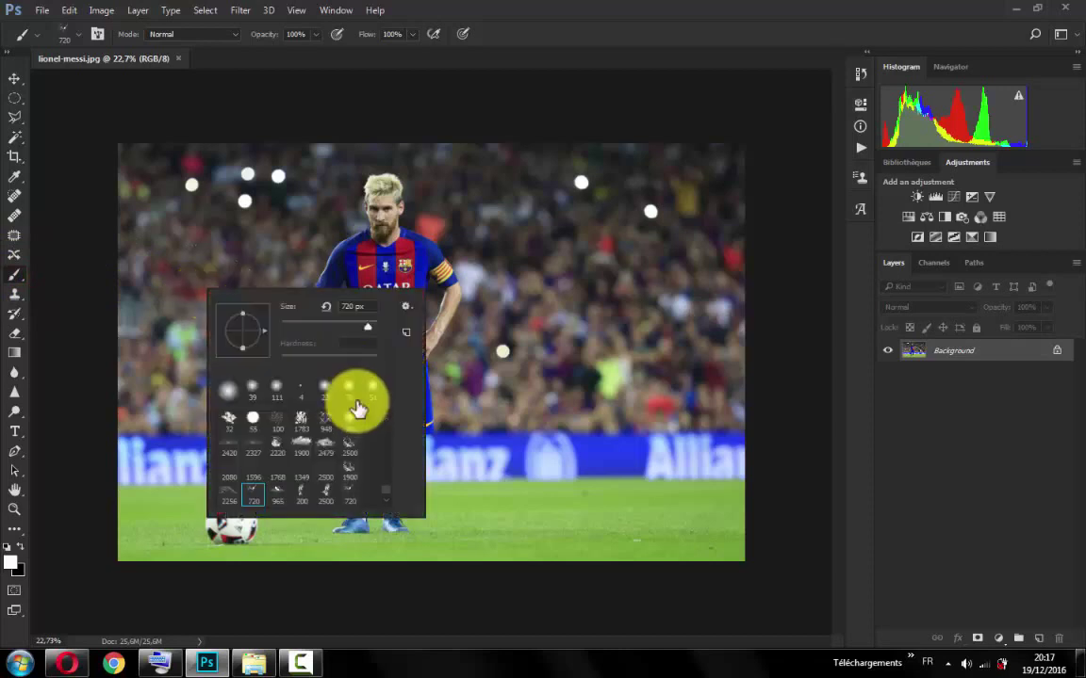
left_click(404, 309)
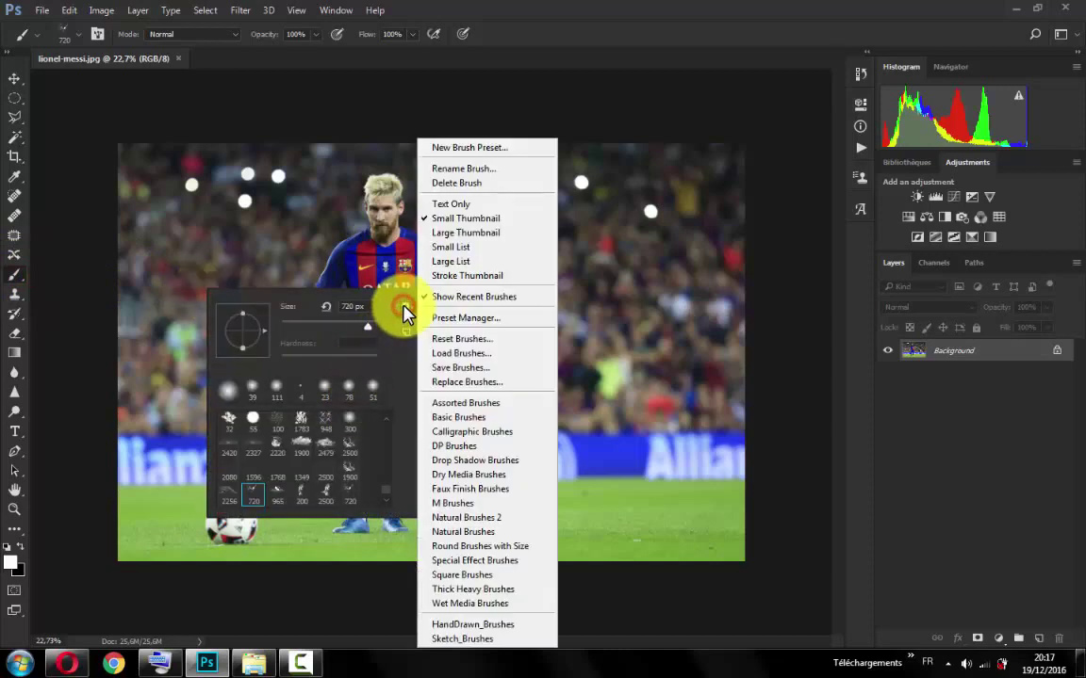
left_click(457, 353)
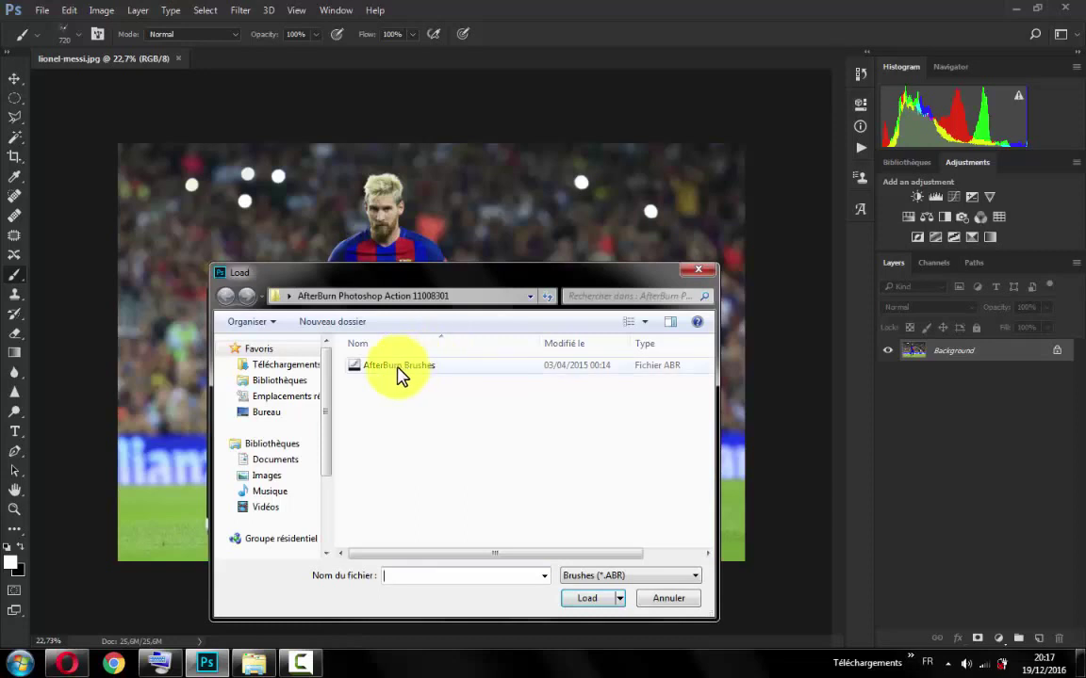
left_click(389, 367)
double_click(389, 368)
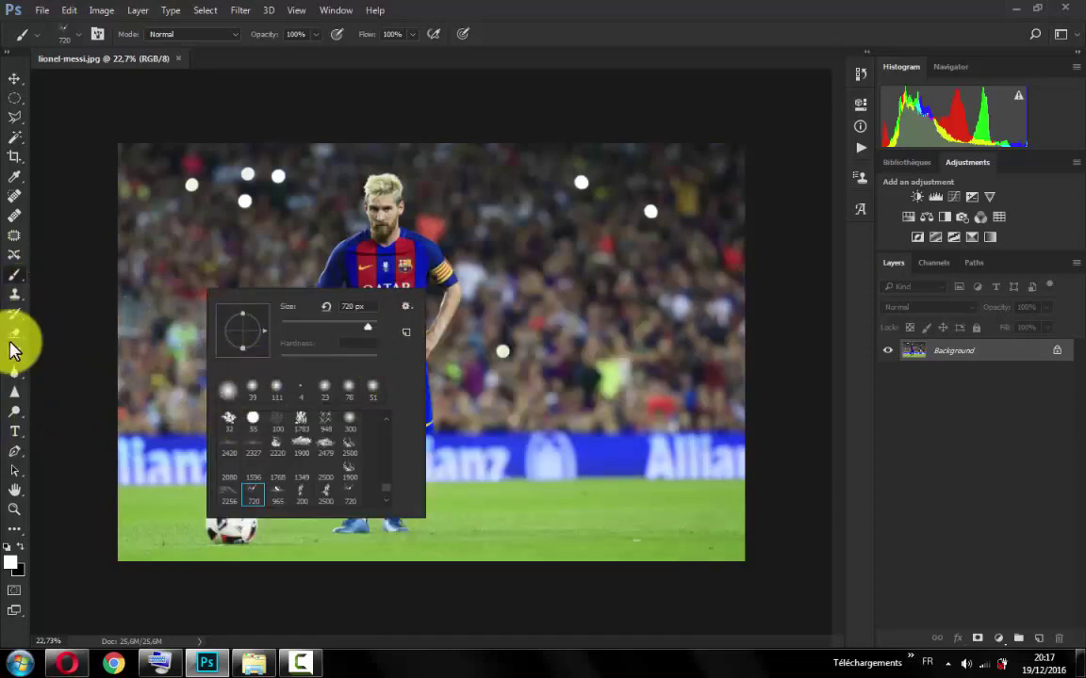
left_click(9, 288)
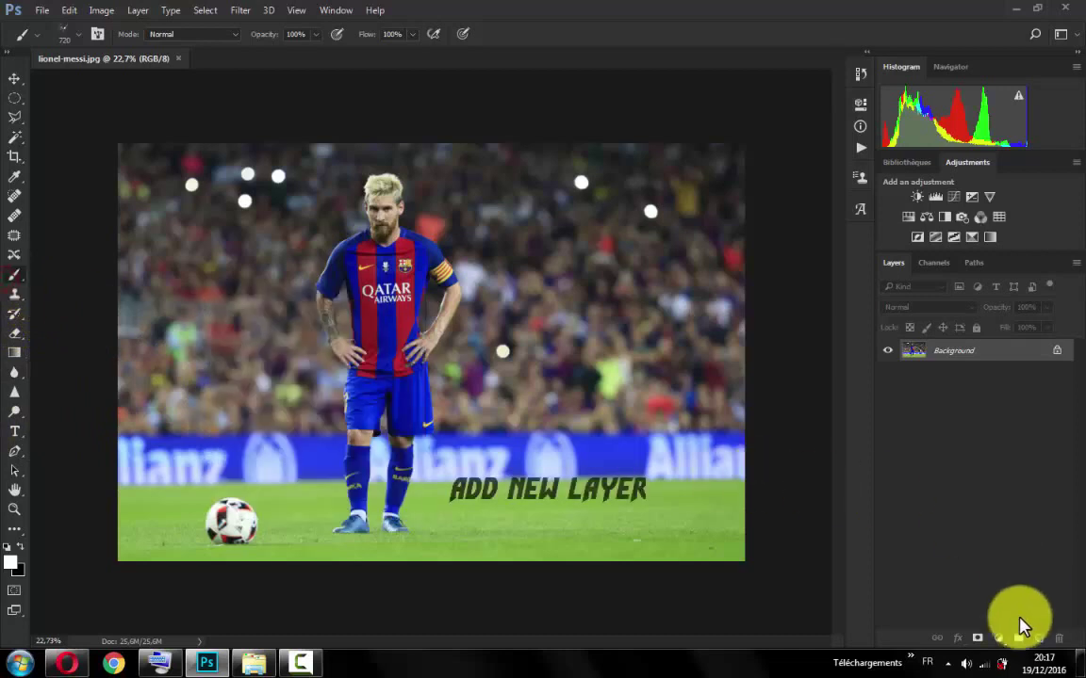
Create a new layer above Background and rename it 'Brush'
left_click(1038, 640)
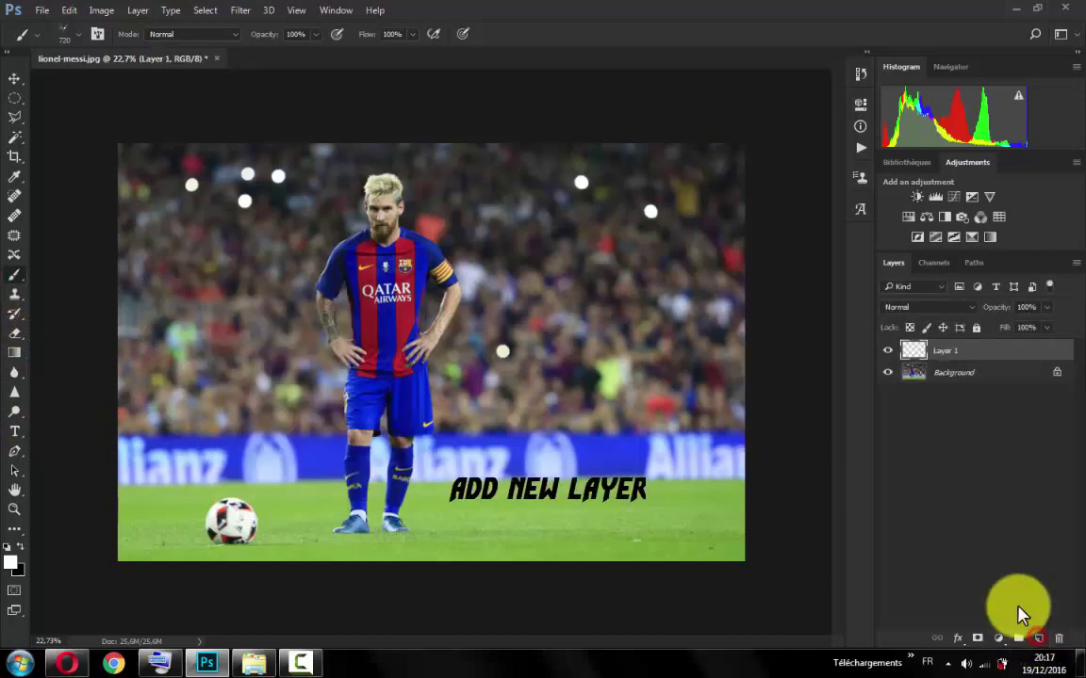
double_click(943, 352)
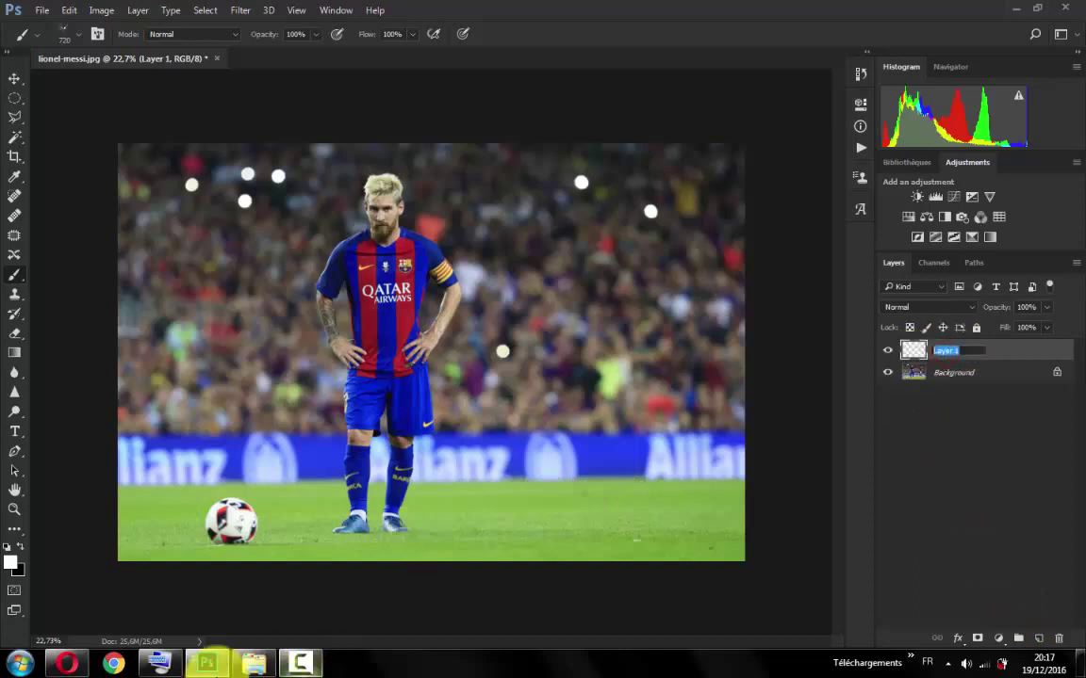
left_click(159, 663)
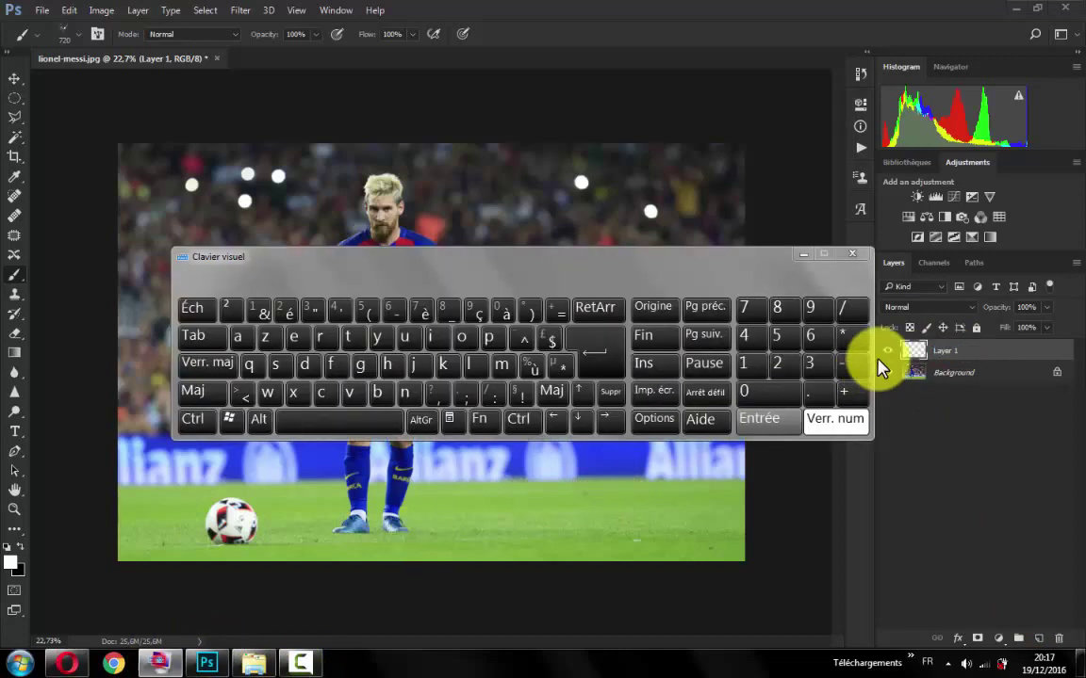
left_click(207, 363)
type("B")
left_click(209, 363)
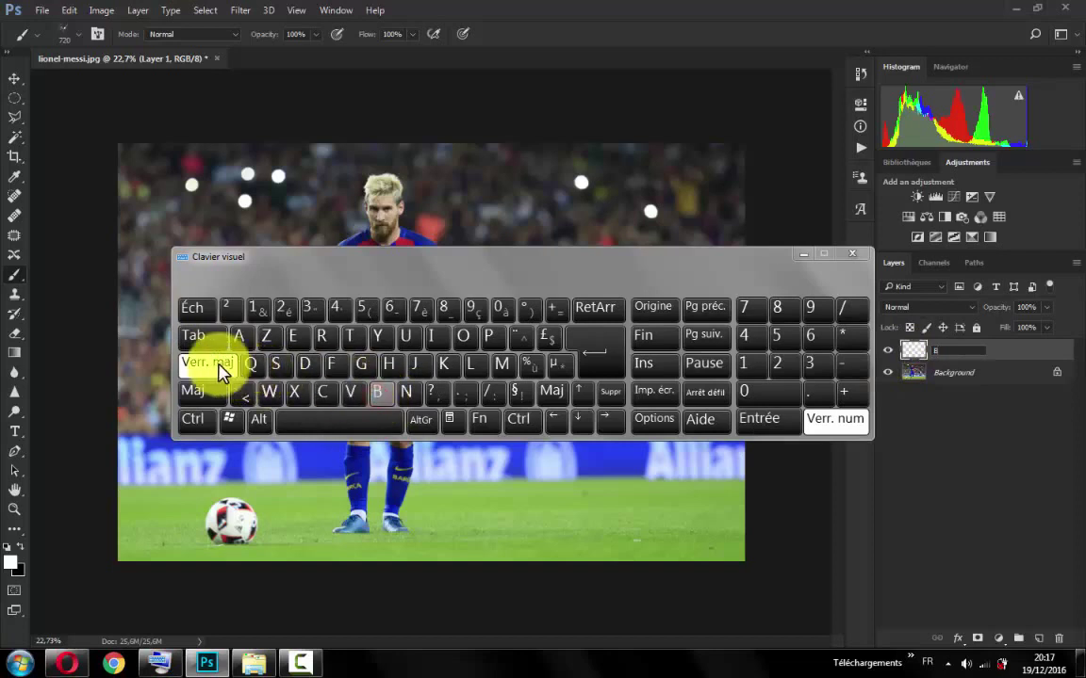
left_click(326, 338)
left_click(409, 339)
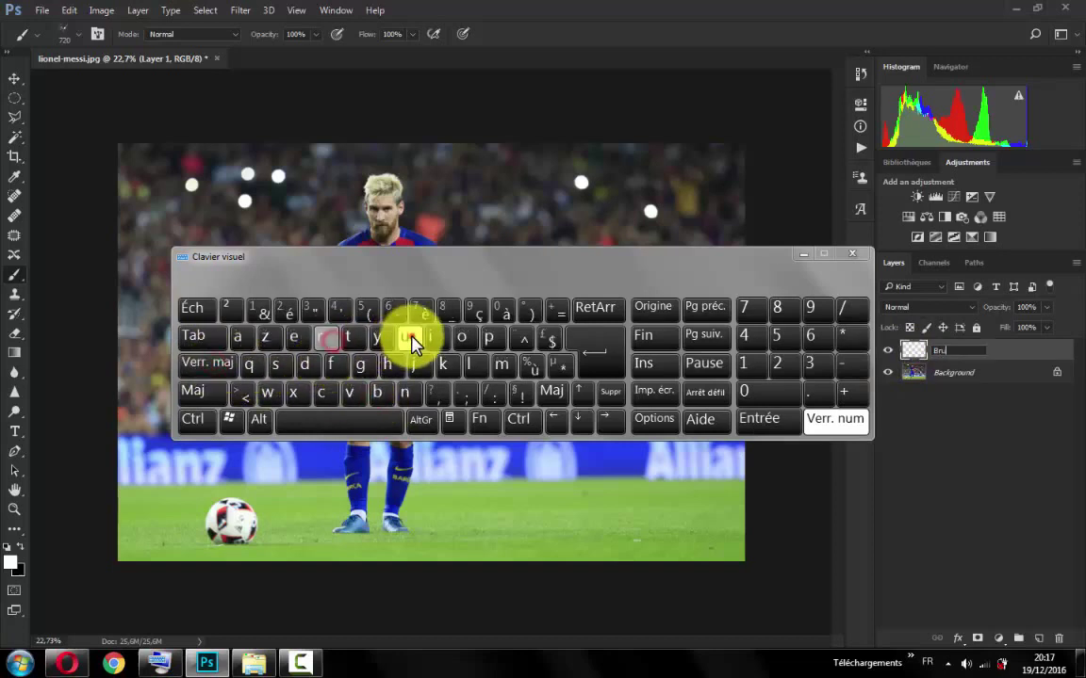
left_click(277, 365)
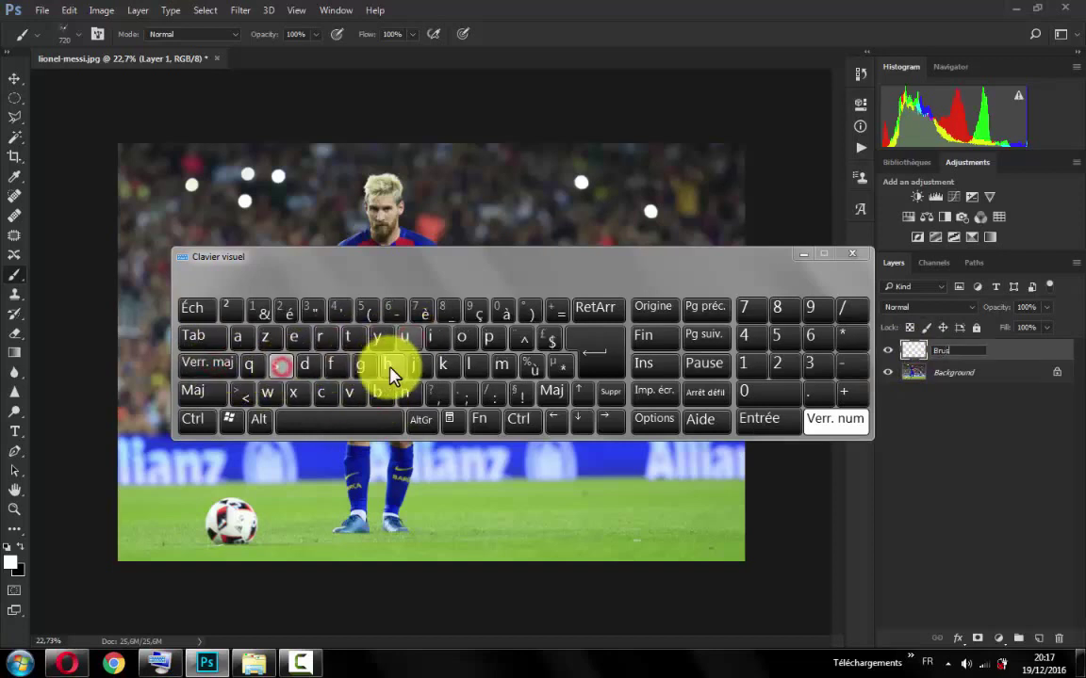
left_click(598, 357)
left_click(801, 255)
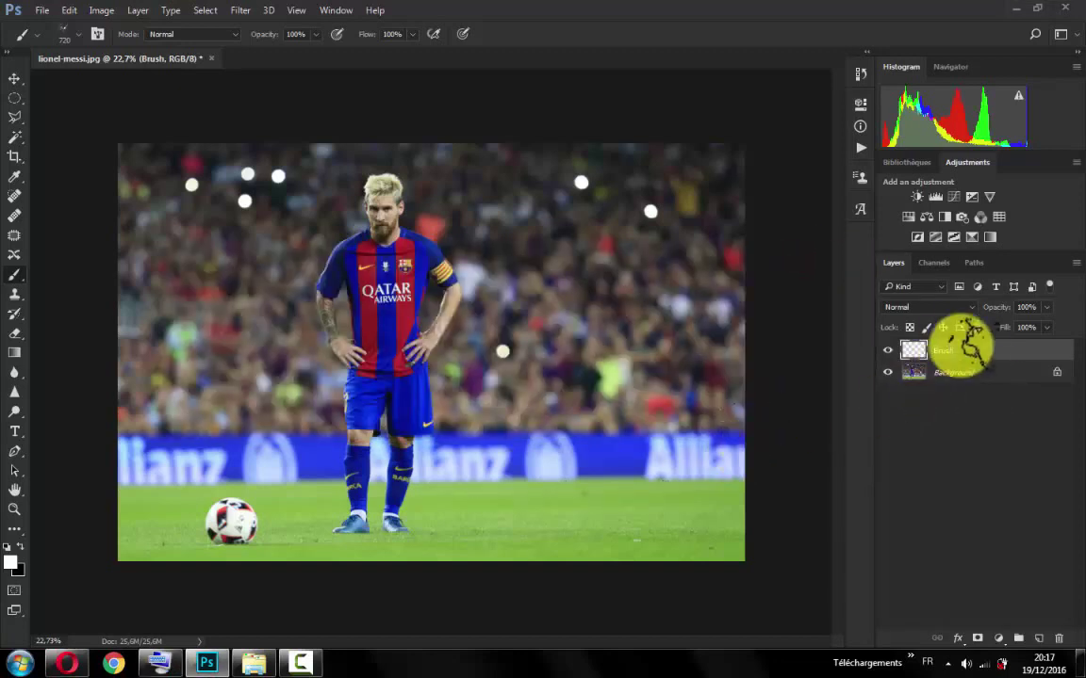
Set the soft brush size to 97 px
right_click(279, 316)
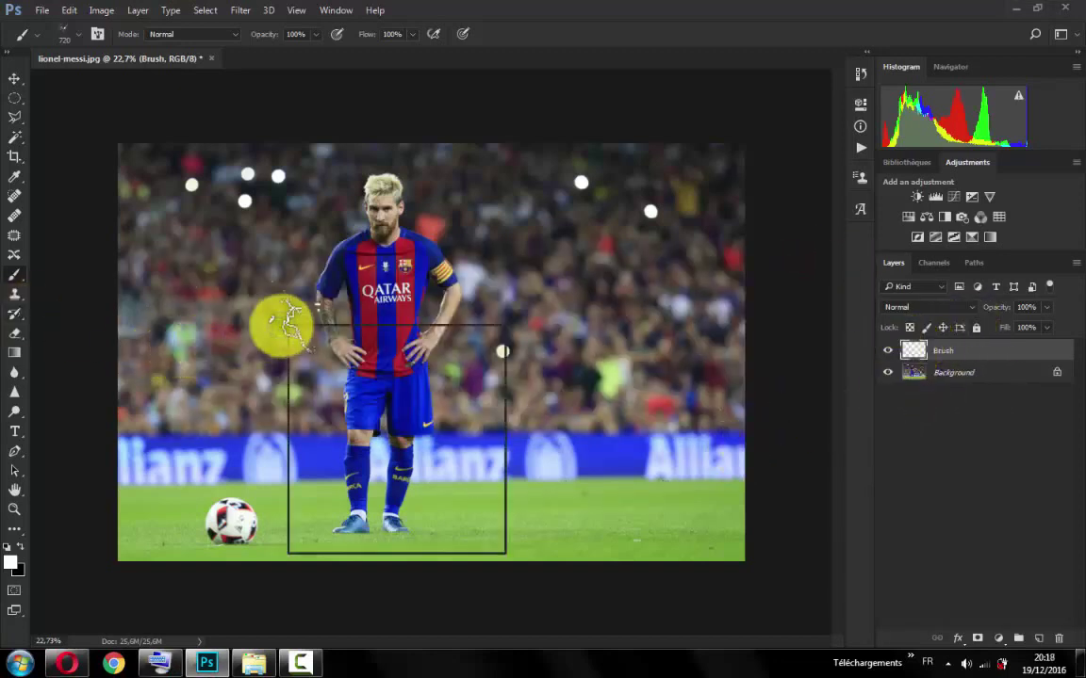
right_click(392, 274)
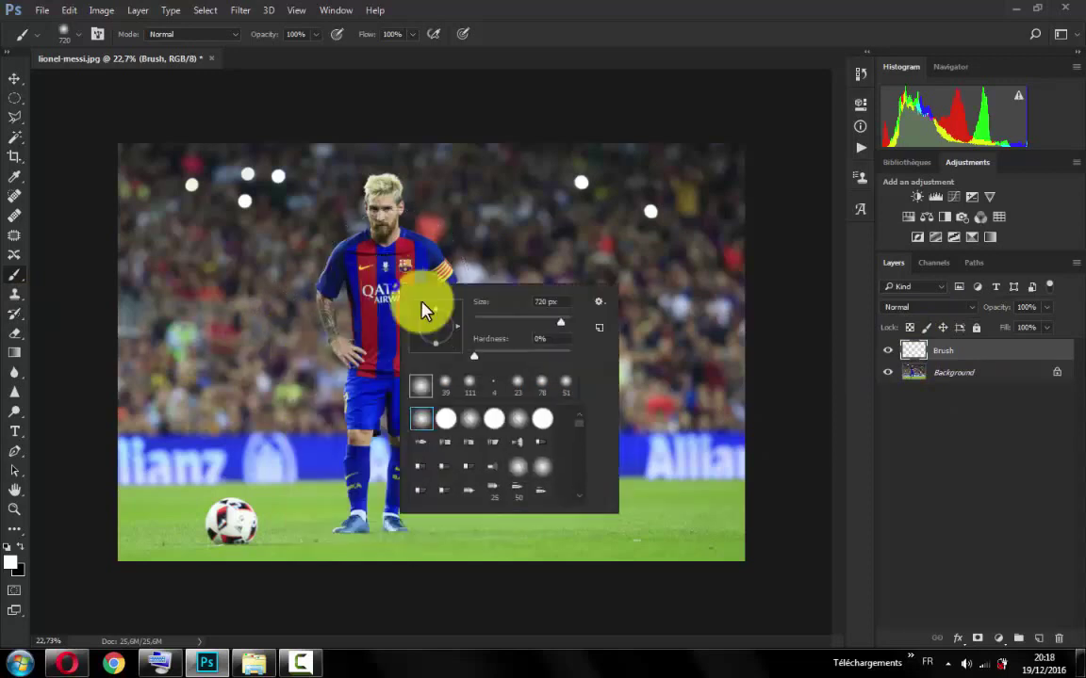
left_click(507, 323)
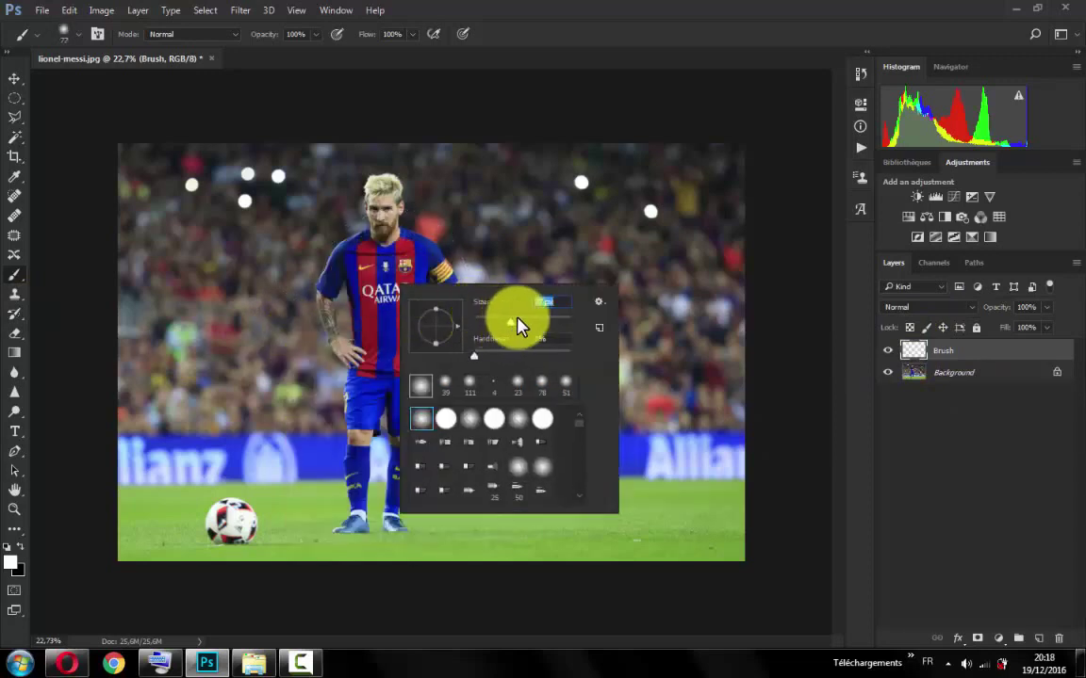
left_click(521, 323)
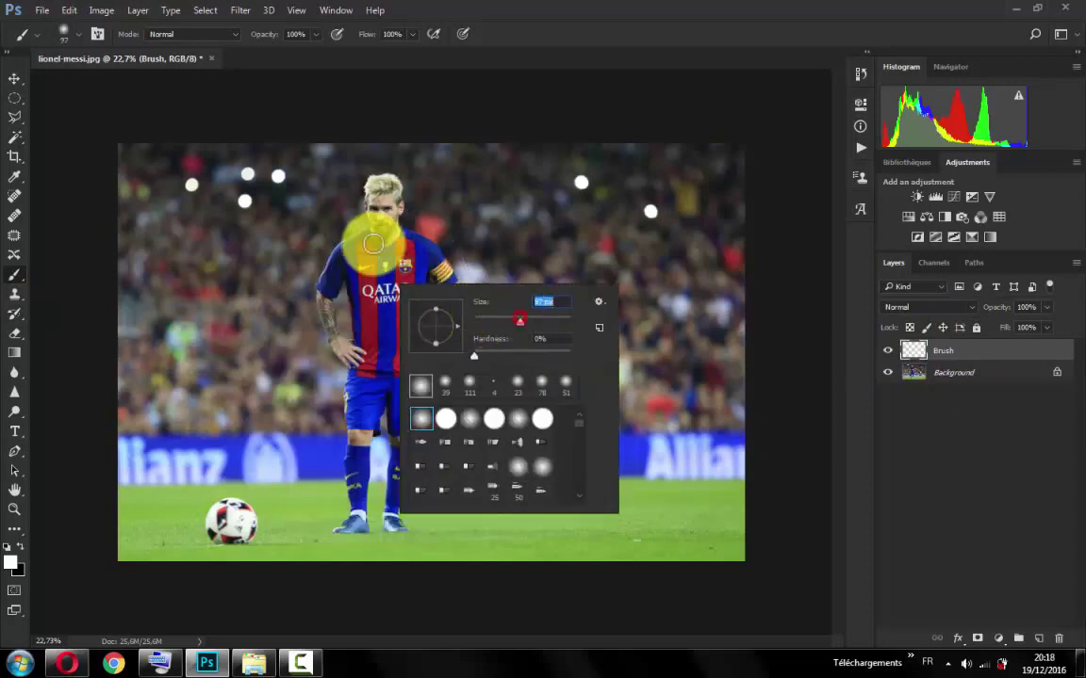
Set the foreground colour to dark red a01e1e
left_click(11, 565)
left_click(790, 241)
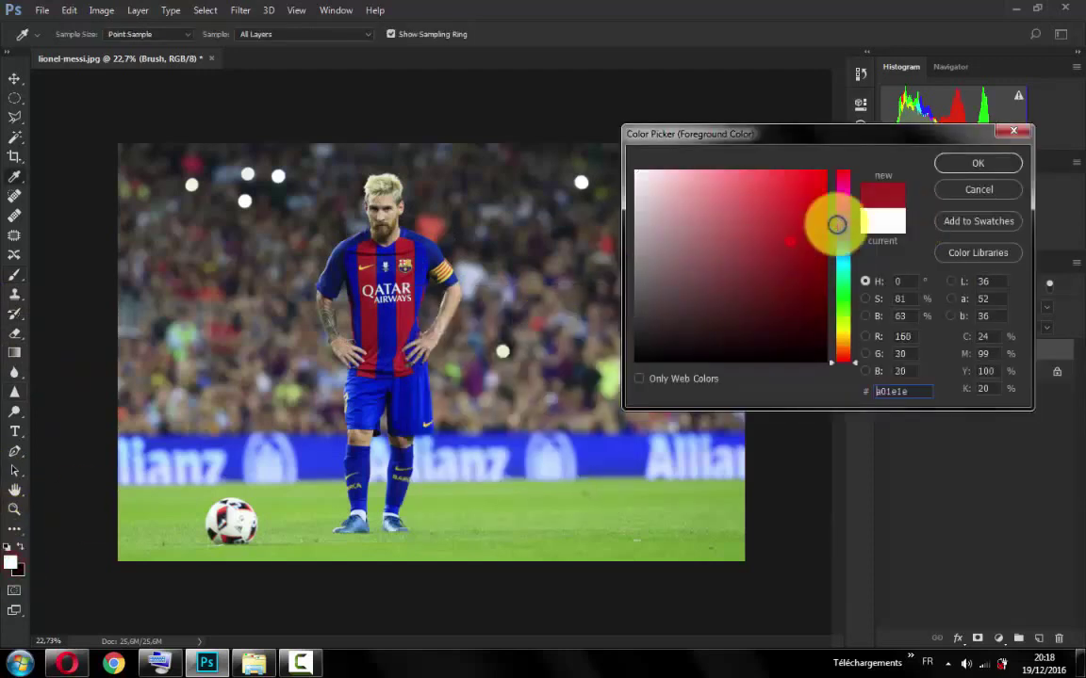
left_click(973, 168)
scroll(368, 221, "up", 3)
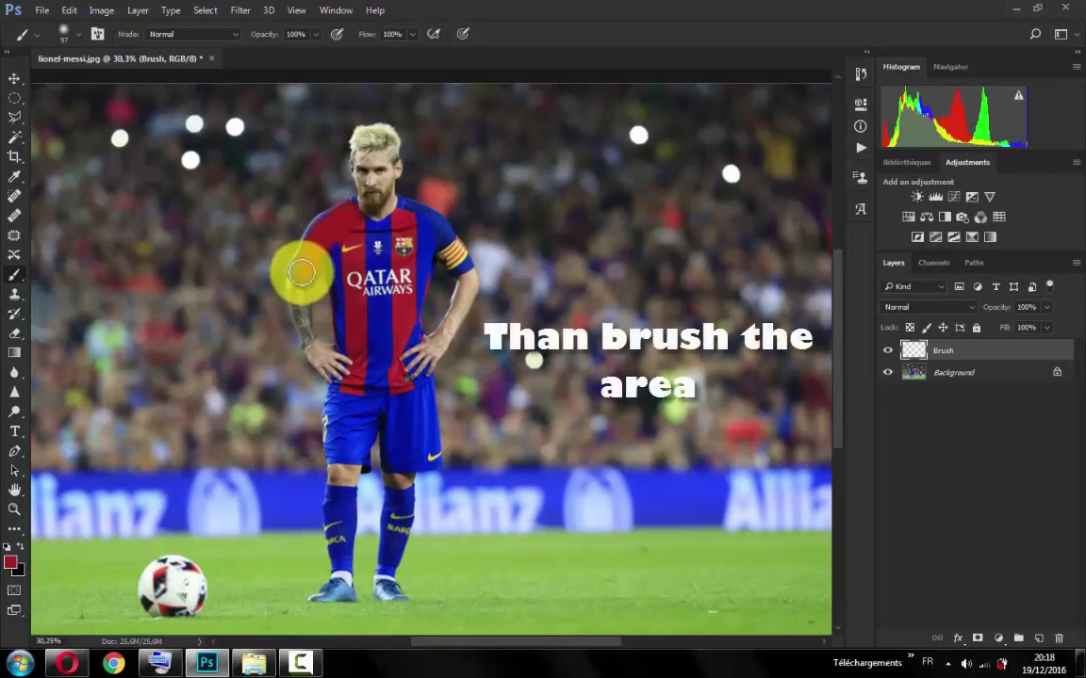
Paint red over the player's arm, head, shirt and down toward the hand
mouse_move(299, 269)
left_mouse_down()
mouse_move(308, 326)
mouse_move(302, 259)
mouse_move(371, 175)
mouse_move(364, 206)
mouse_move(365, 177)
left_mouse_up()
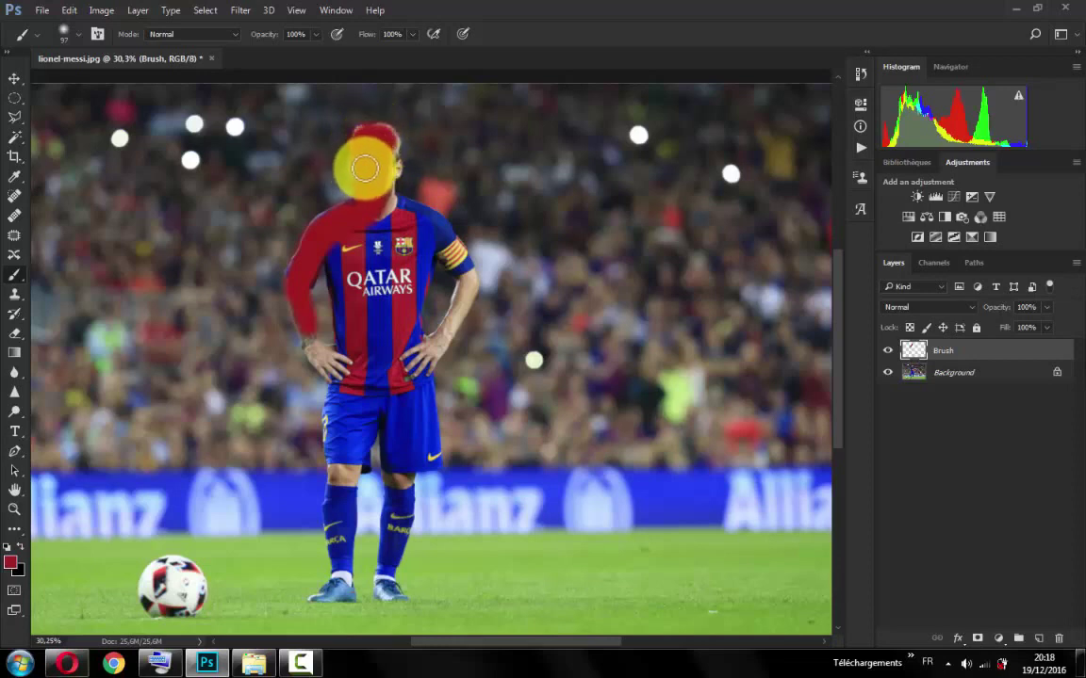
left_click_drag(388, 139, 381, 206)
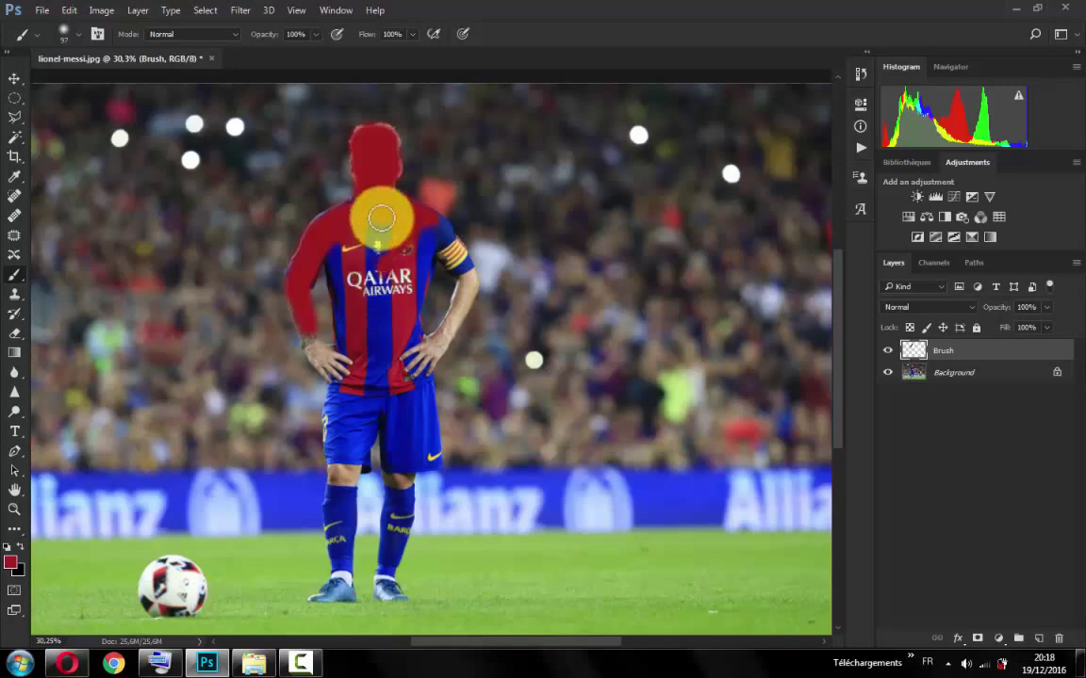
left_click_drag(380, 213, 376, 310)
mouse_move(377, 227)
left_mouse_down()
mouse_move(359, 357)
mouse_move(364, 230)
mouse_move(353, 327)
mouse_move(351, 238)
mouse_move(351, 351)
mouse_move(353, 234)
mouse_move(338, 248)
left_mouse_up()
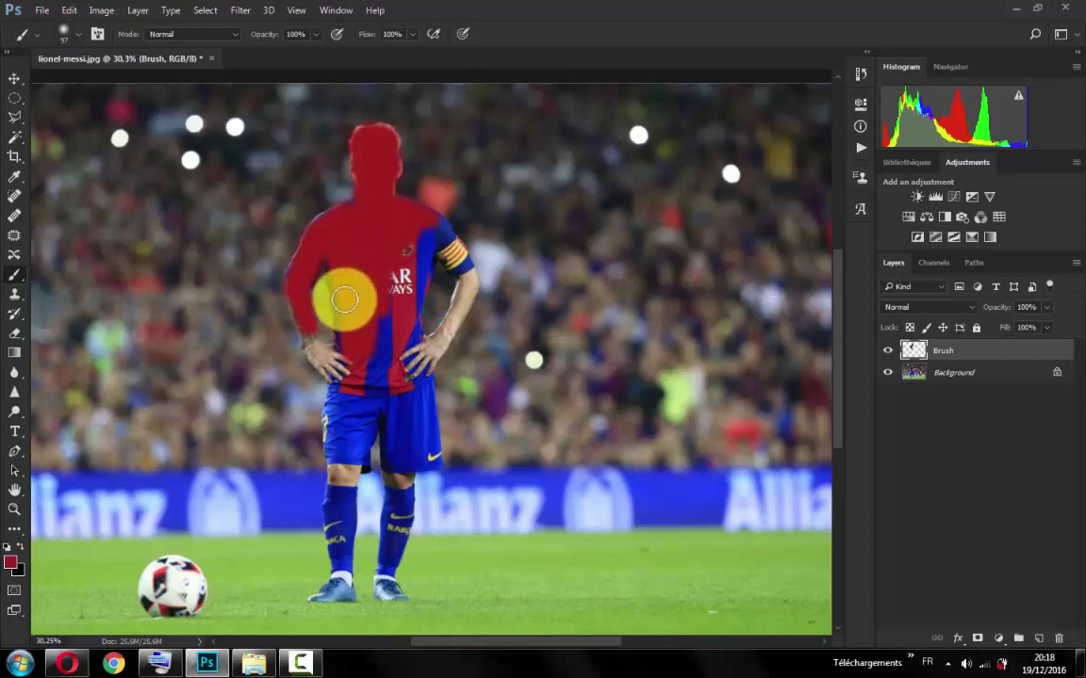
mouse_move(345, 299)
left_mouse_down()
mouse_move(351, 327)
mouse_move(392, 292)
mouse_move(400, 339)
mouse_move(395, 206)
mouse_move(382, 237)
mouse_move(352, 222)
mouse_move(400, 229)
mouse_move(416, 218)
mouse_move(451, 249)
mouse_move(437, 224)
mouse_move(466, 262)
mouse_move(443, 249)
mouse_move(455, 268)
mouse_move(454, 249)
left_mouse_up()
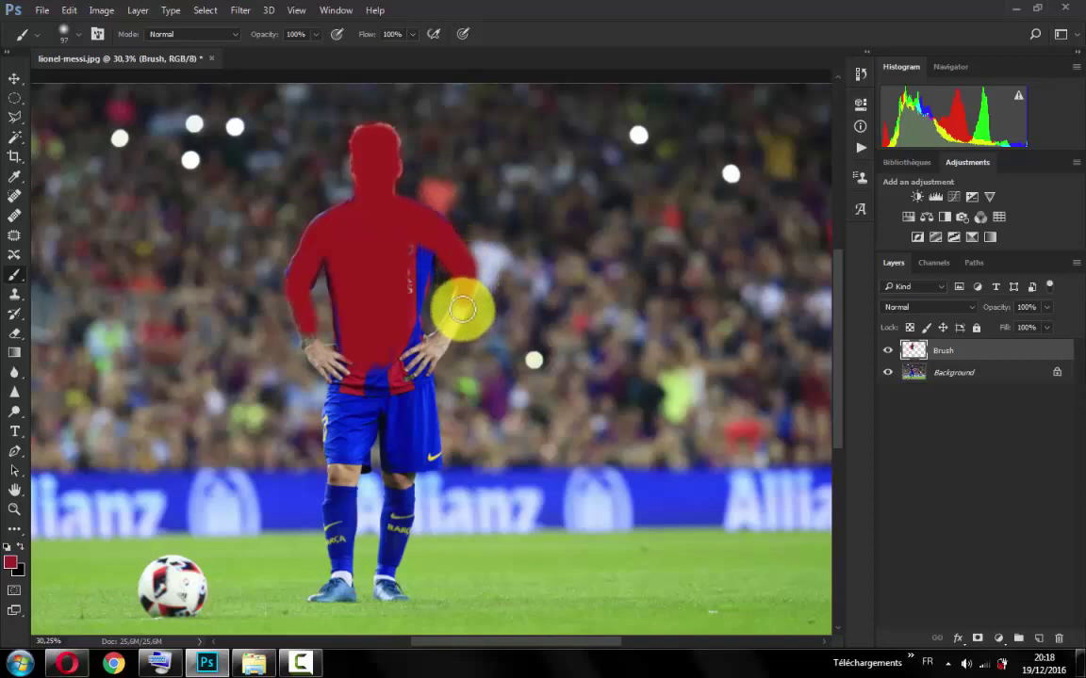
mouse_move(462, 308)
left_mouse_down()
mouse_move(421, 361)
mouse_move(411, 315)
mouse_move(424, 243)
mouse_move(404, 276)
mouse_move(381, 261)
mouse_move(424, 230)
mouse_move(361, 313)
mouse_move(369, 375)
mouse_move(323, 352)
mouse_move(343, 377)
mouse_move(325, 364)
mouse_move(342, 380)
mouse_move(344, 410)
mouse_move(342, 381)
mouse_move(336, 403)
mouse_move(356, 417)
mouse_move(399, 352)
mouse_move(421, 371)
mouse_move(415, 429)
mouse_move(397, 393)
mouse_move(399, 461)
mouse_move(382, 417)
mouse_move(399, 461)
mouse_move(412, 399)
mouse_move(425, 443)
mouse_move(410, 436)
mouse_move(422, 386)
mouse_move(434, 436)
mouse_move(419, 453)
mouse_move(366, 416)
mouse_move(359, 439)
mouse_move(351, 424)
mouse_move(342, 466)
mouse_move(336, 404)
mouse_move(342, 502)
mouse_move(327, 419)
mouse_move(342, 547)
mouse_move(337, 572)
mouse_move(332, 525)
mouse_move(333, 582)
mouse_move(310, 596)
mouse_move(340, 593)
mouse_move(339, 512)
mouse_move(368, 427)
mouse_move(393, 396)
mouse_move(358, 429)
mouse_move(395, 443)
mouse_move(387, 570)
mouse_move(405, 479)
mouse_move(410, 505)
mouse_move(387, 552)
mouse_move(393, 591)
mouse_move(400, 474)
mouse_move(376, 437)
mouse_move(393, 279)
mouse_move(422, 261)
mouse_move(417, 378)
mouse_move(340, 279)
mouse_move(352, 334)
mouse_move(373, 243)
left_mouse_up()
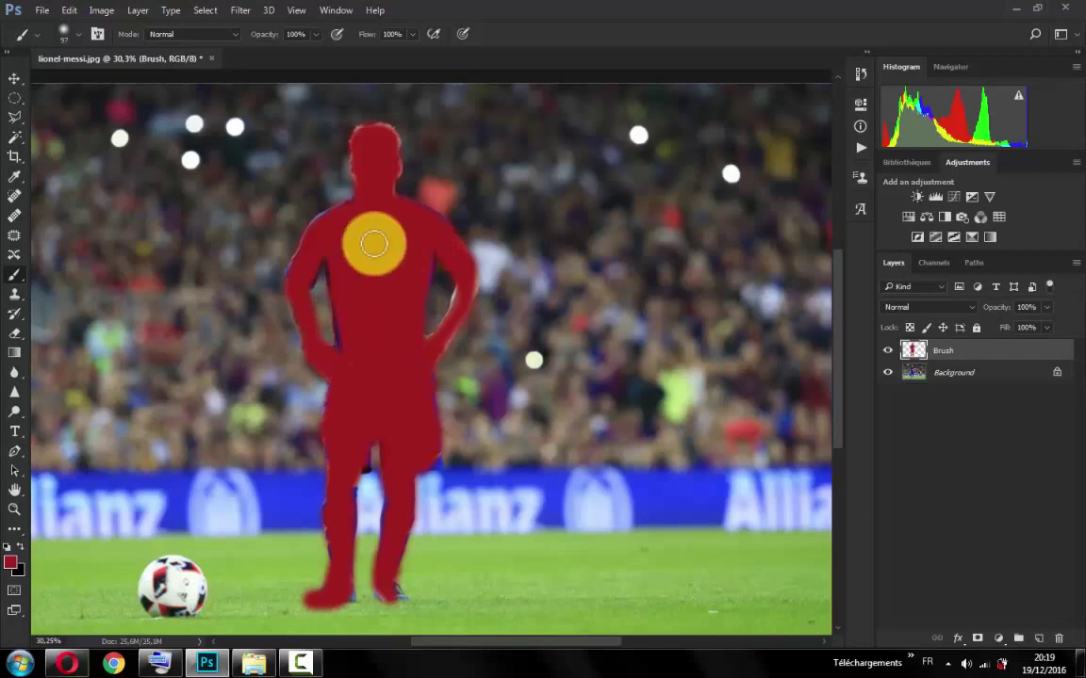
Paint near the ball, then Step Backward to remove the red from the ball
scroll(373, 243, "down", 2)
scroll(234, 515, "up", 1)
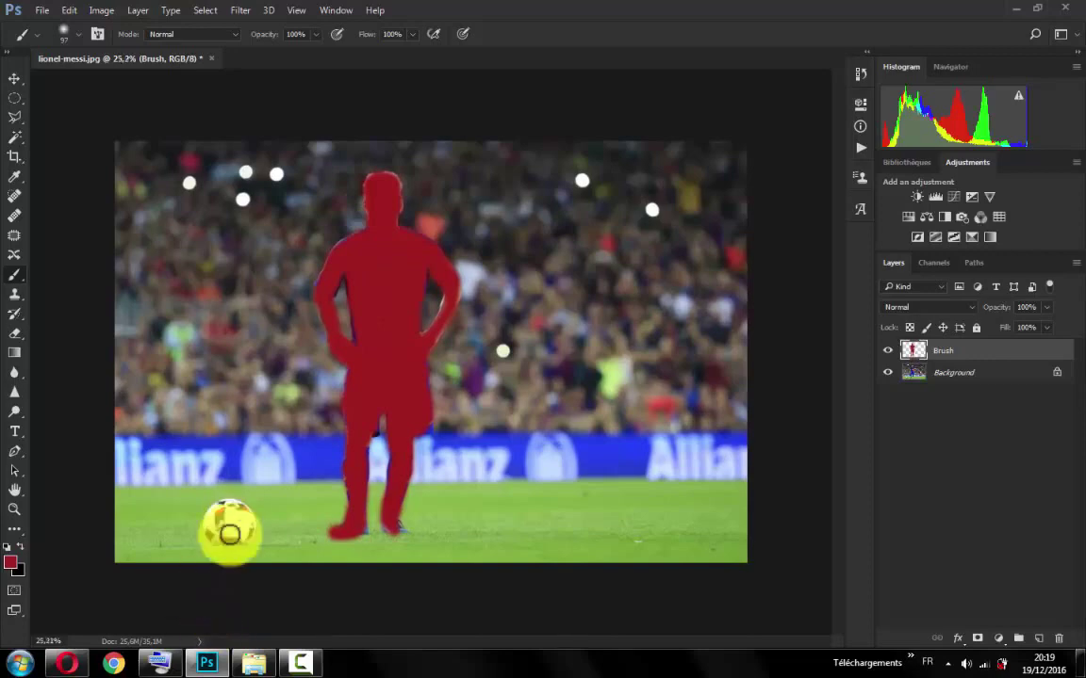
scroll(194, 552, "up", 2)
left_click_drag(170, 569, 197, 584)
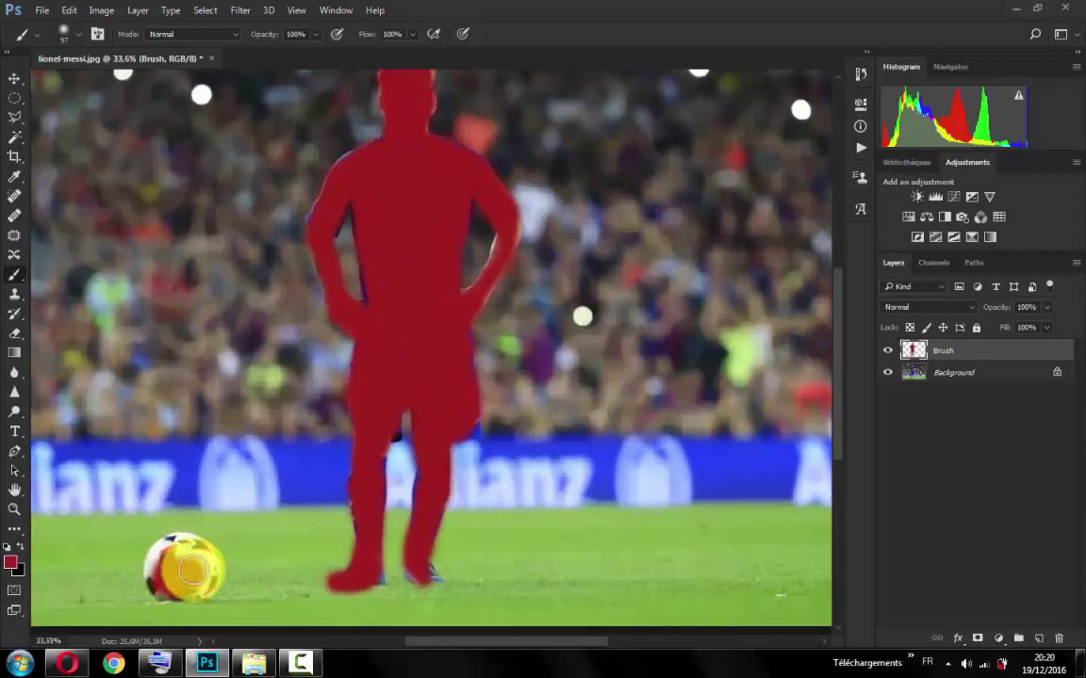
left_click(69, 10)
left_click(109, 56)
scroll(407, 263, "down", 1)
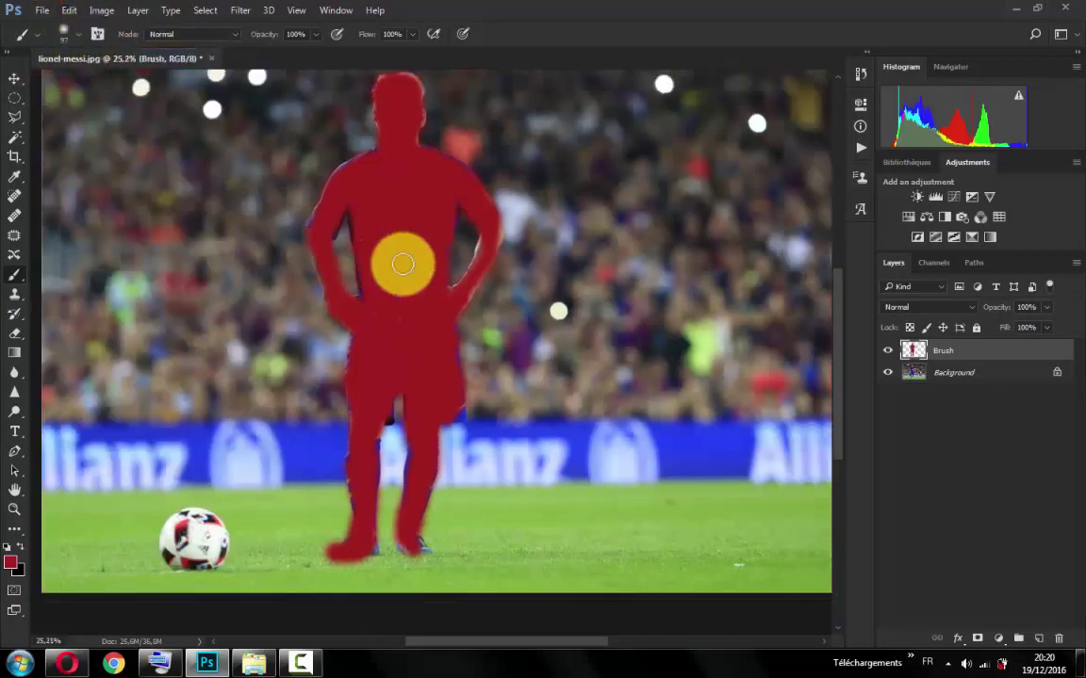
scroll(407, 283, "down", 1)
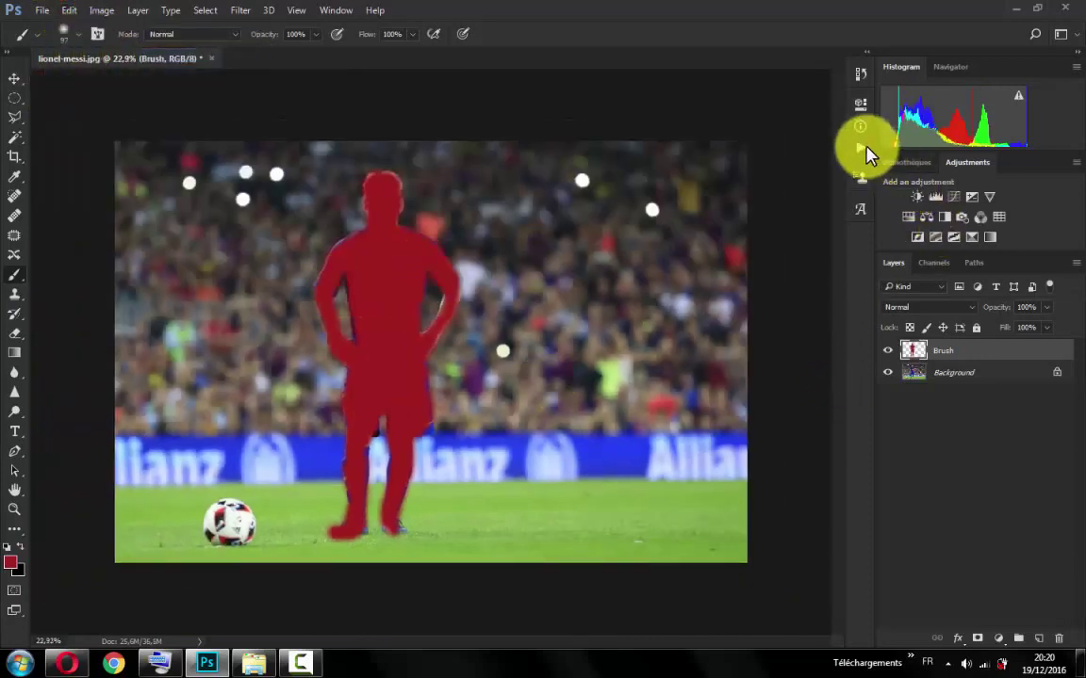
Play the AfterBurn action from the AfterBurn by Artorius set
left_click(862, 149)
scroll(782, 212, "down", 2)
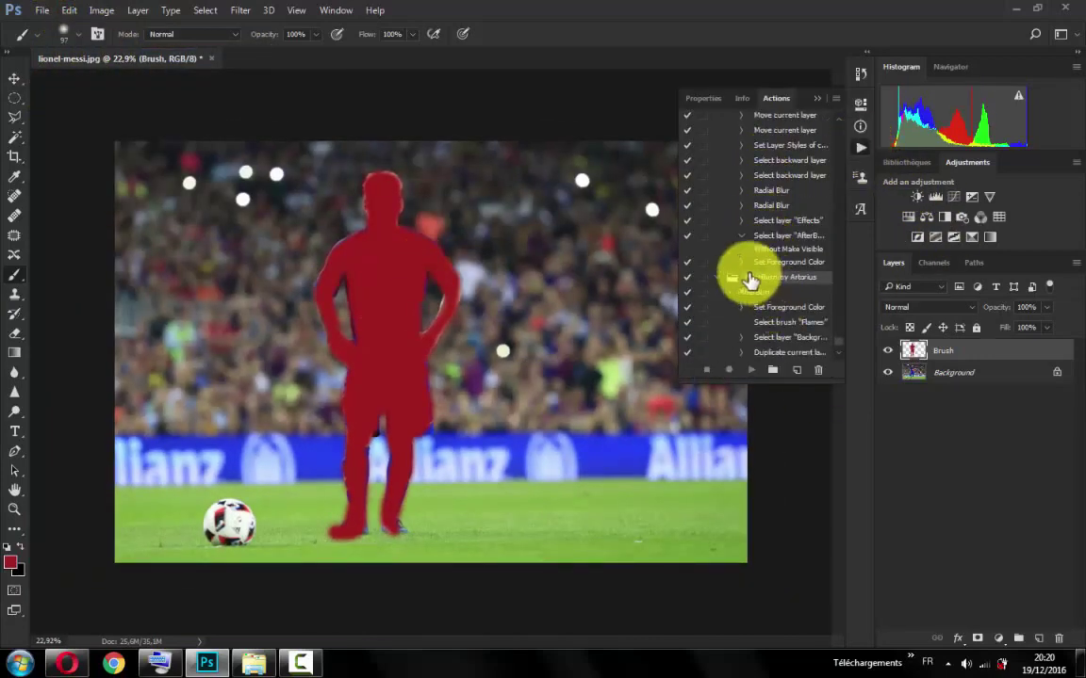
left_click(752, 279)
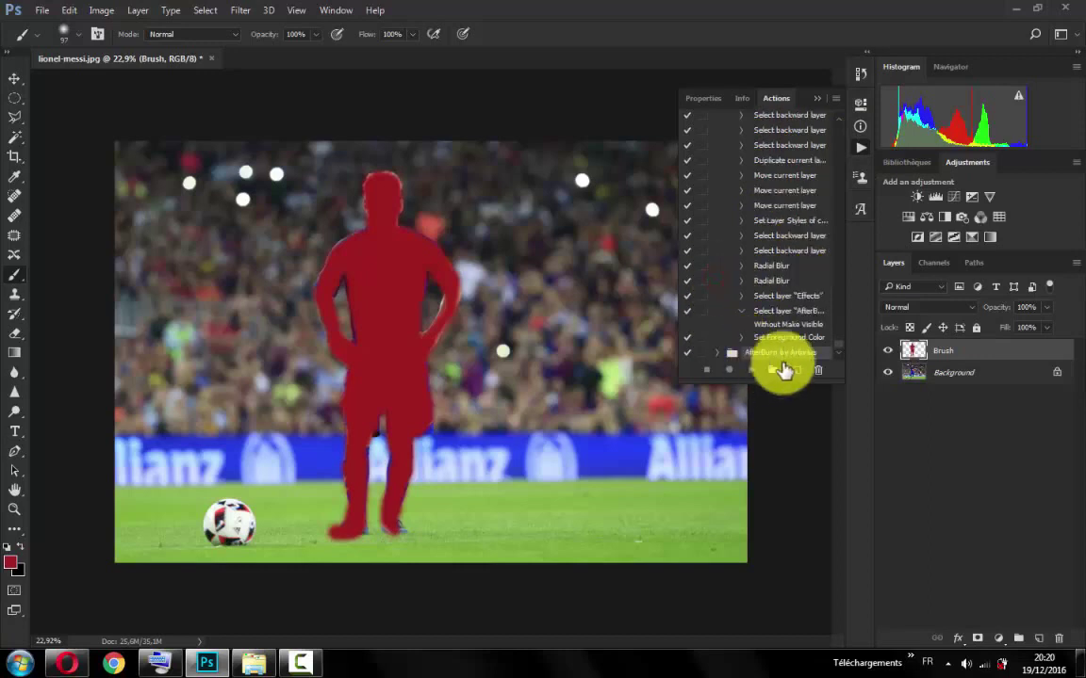
left_click(719, 355)
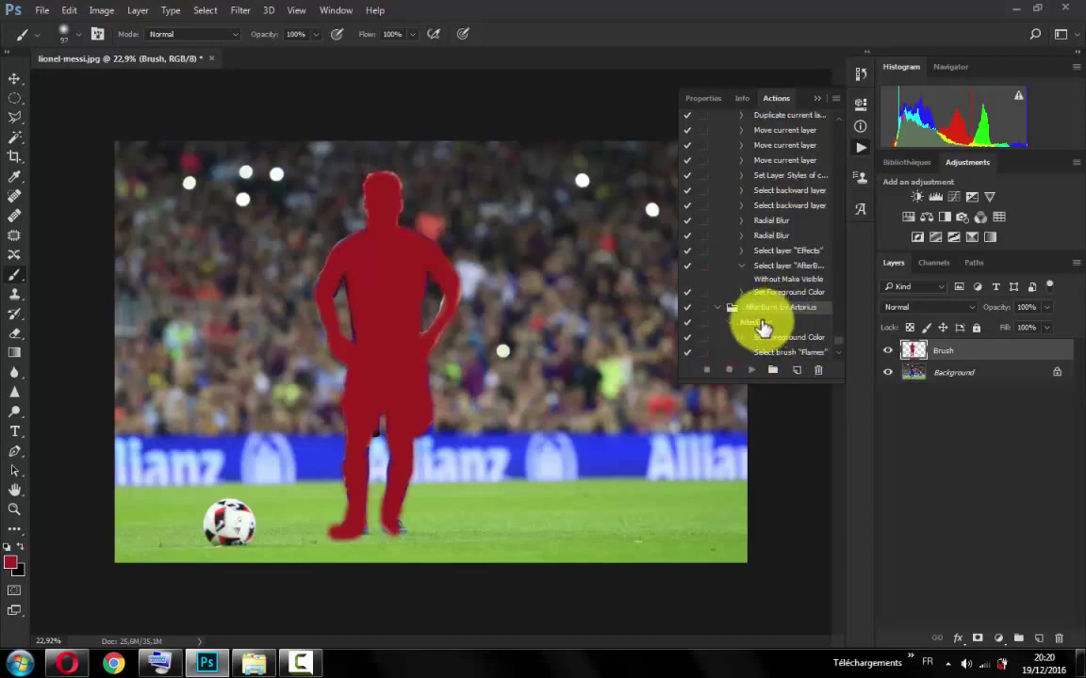
left_click(754, 321)
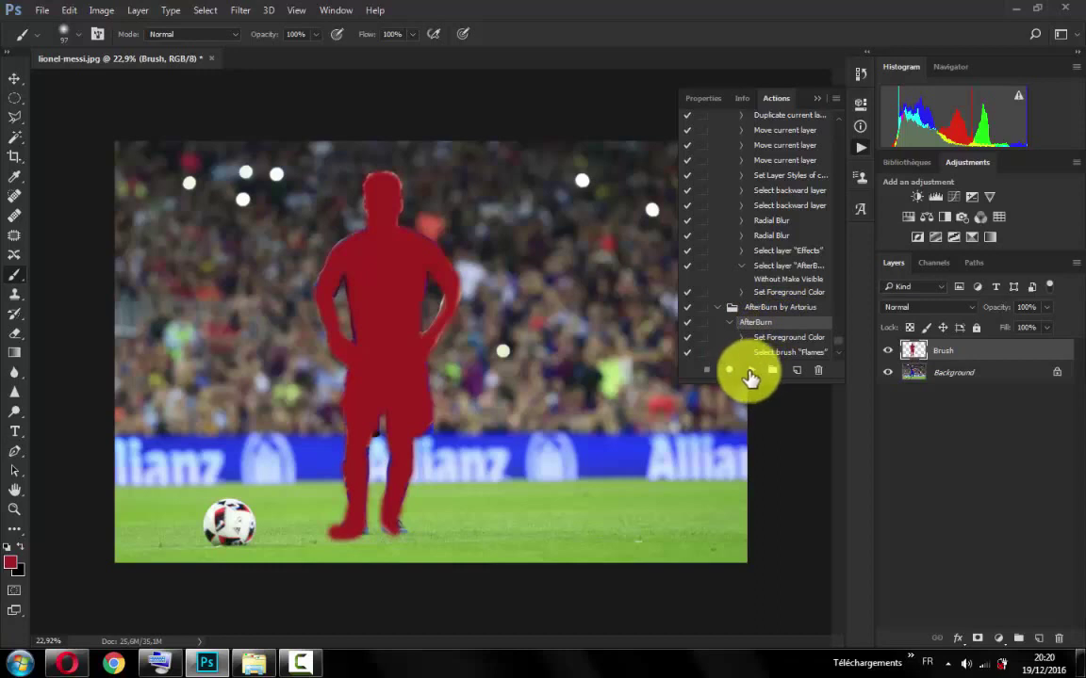
left_click(751, 369)
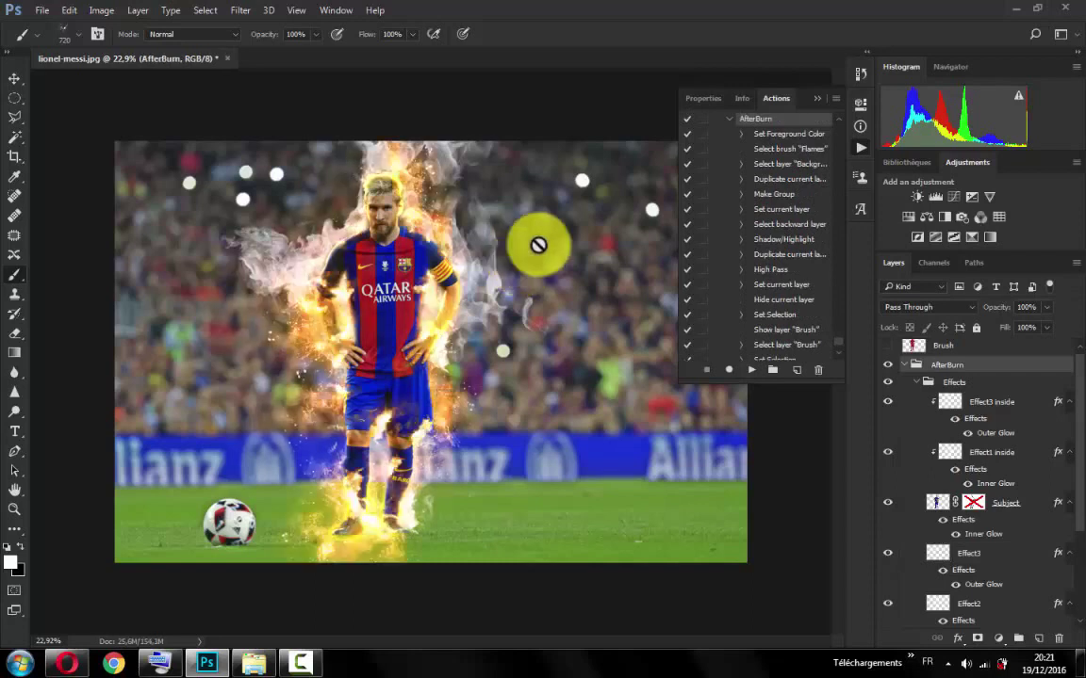
left_click(818, 98)
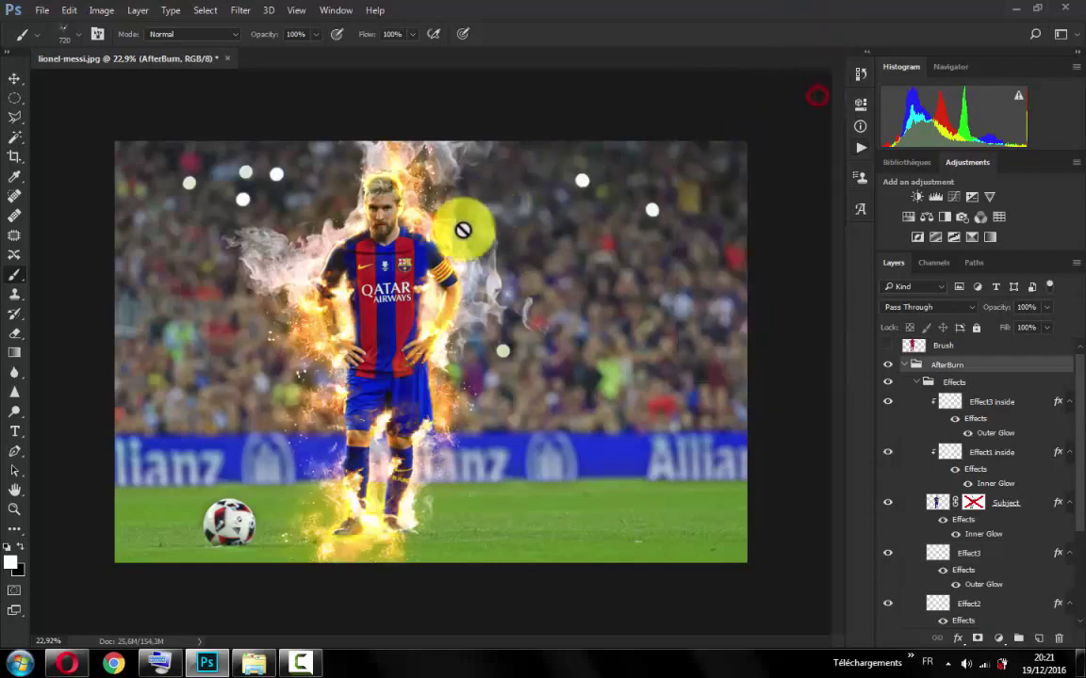
scroll(461, 230, "up", 2)
scroll(431, 241, "up", 1)
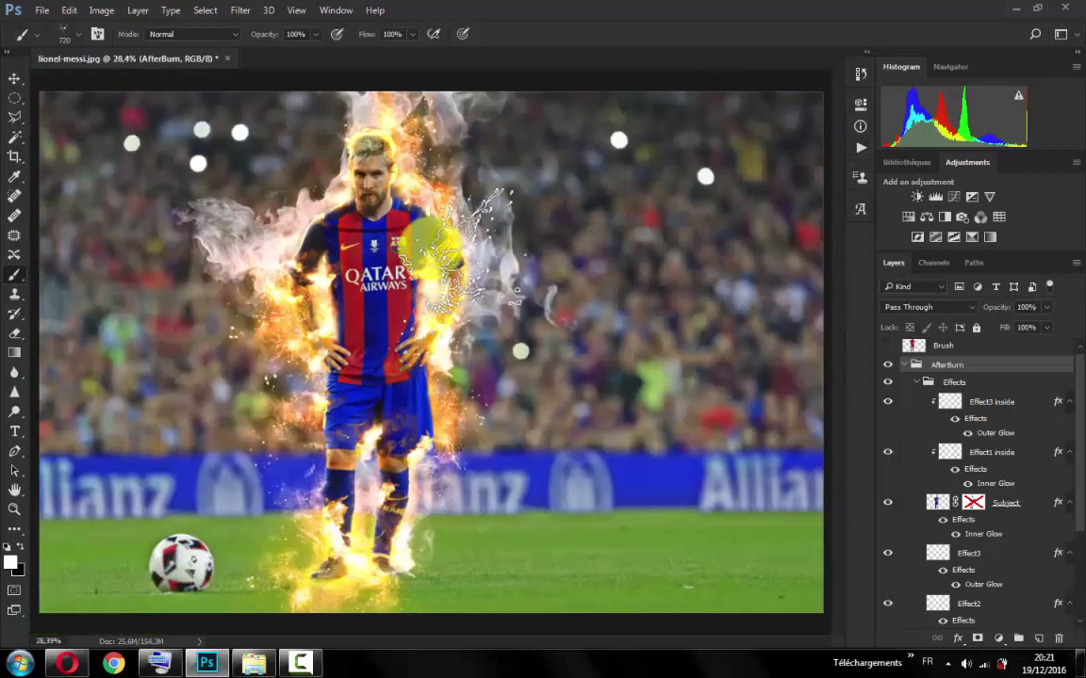
scroll(433, 242, "down", 2)
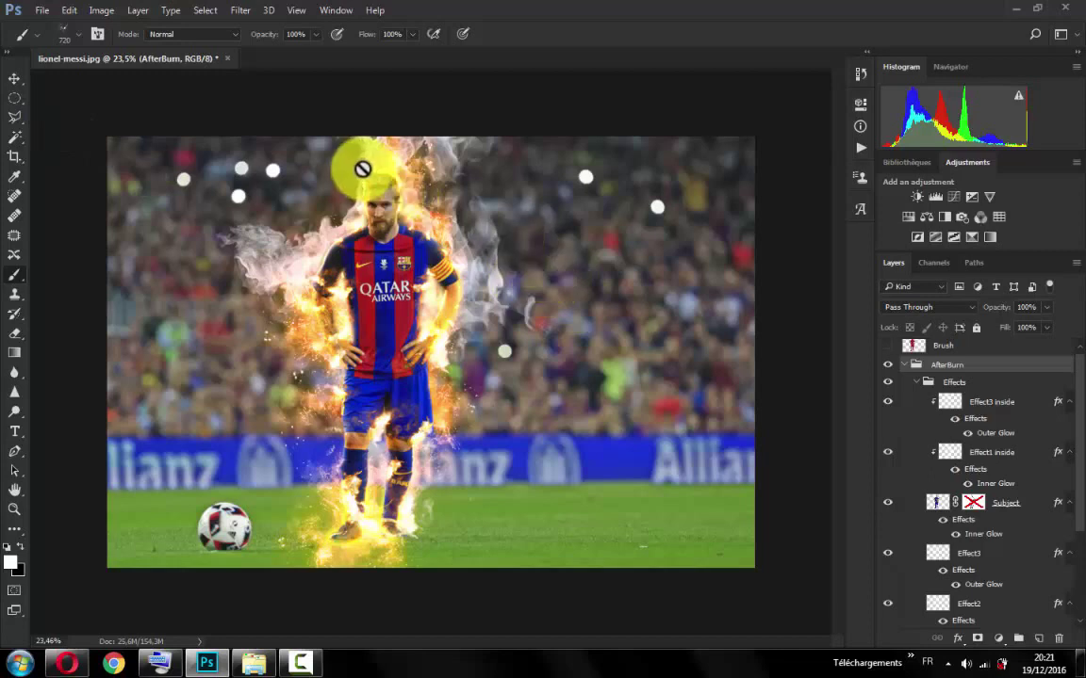
left_click(306, 664)
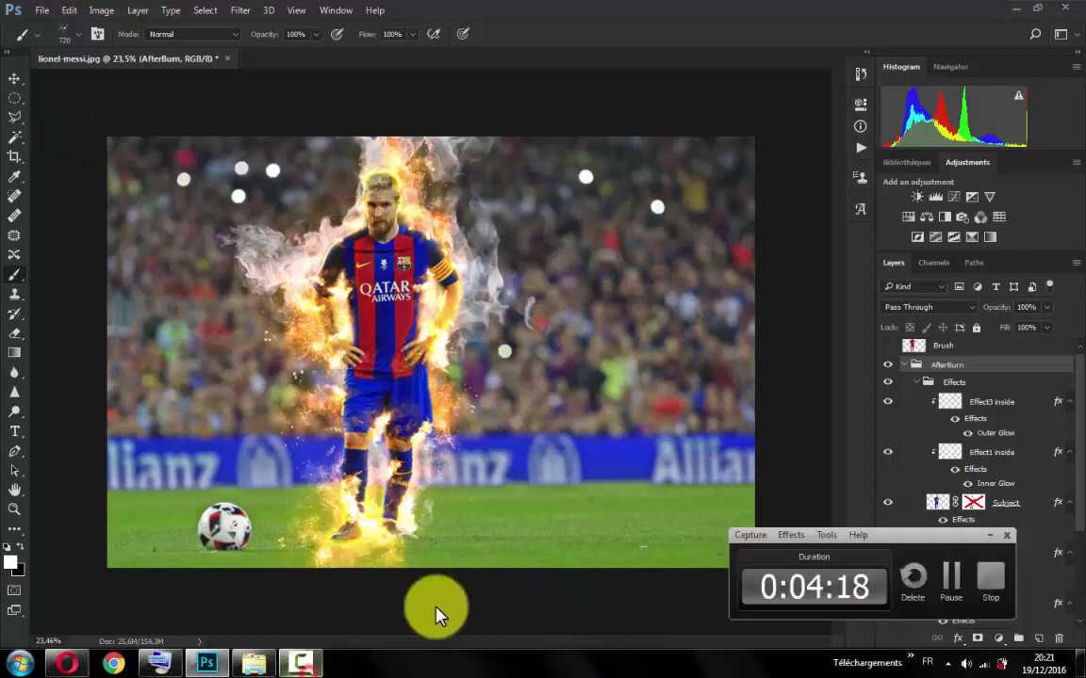